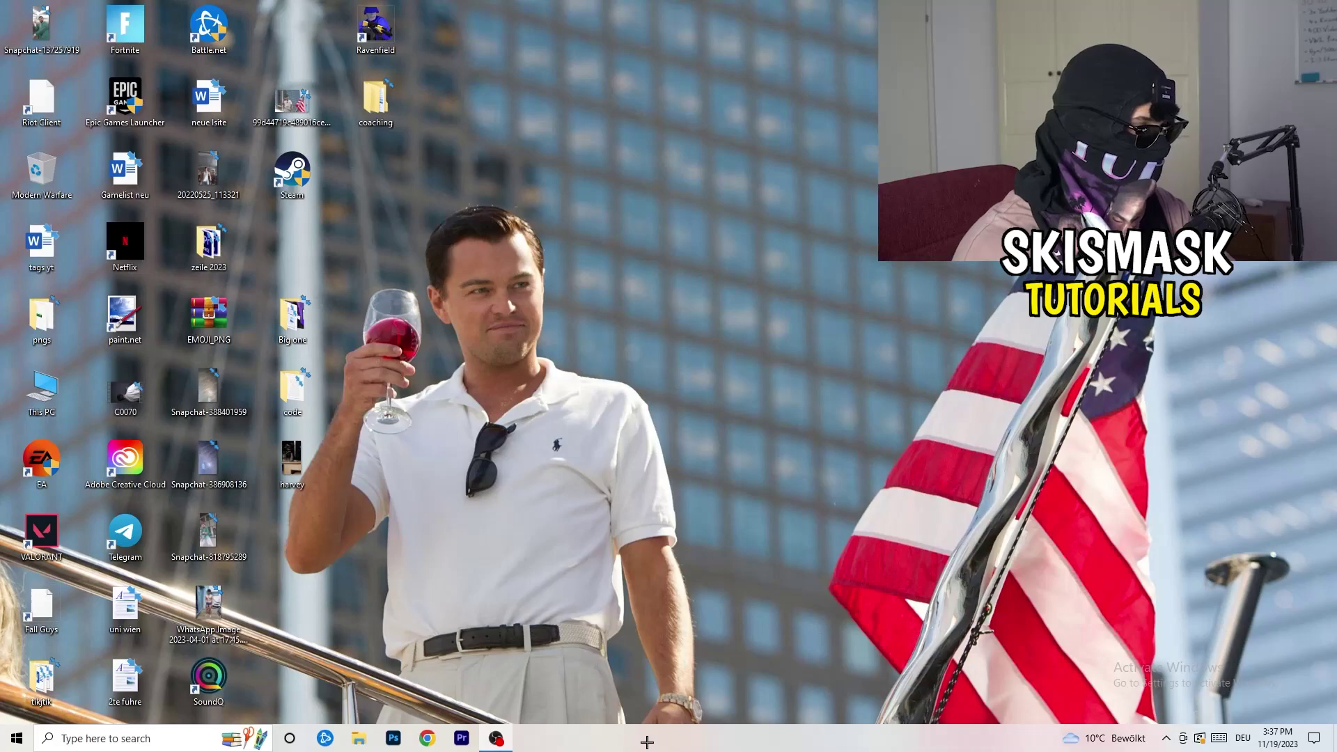
Open Task Manager and try to end the Antimalware Service Executable background process
{"action": "right_click", "coordinate": [657, 738]}
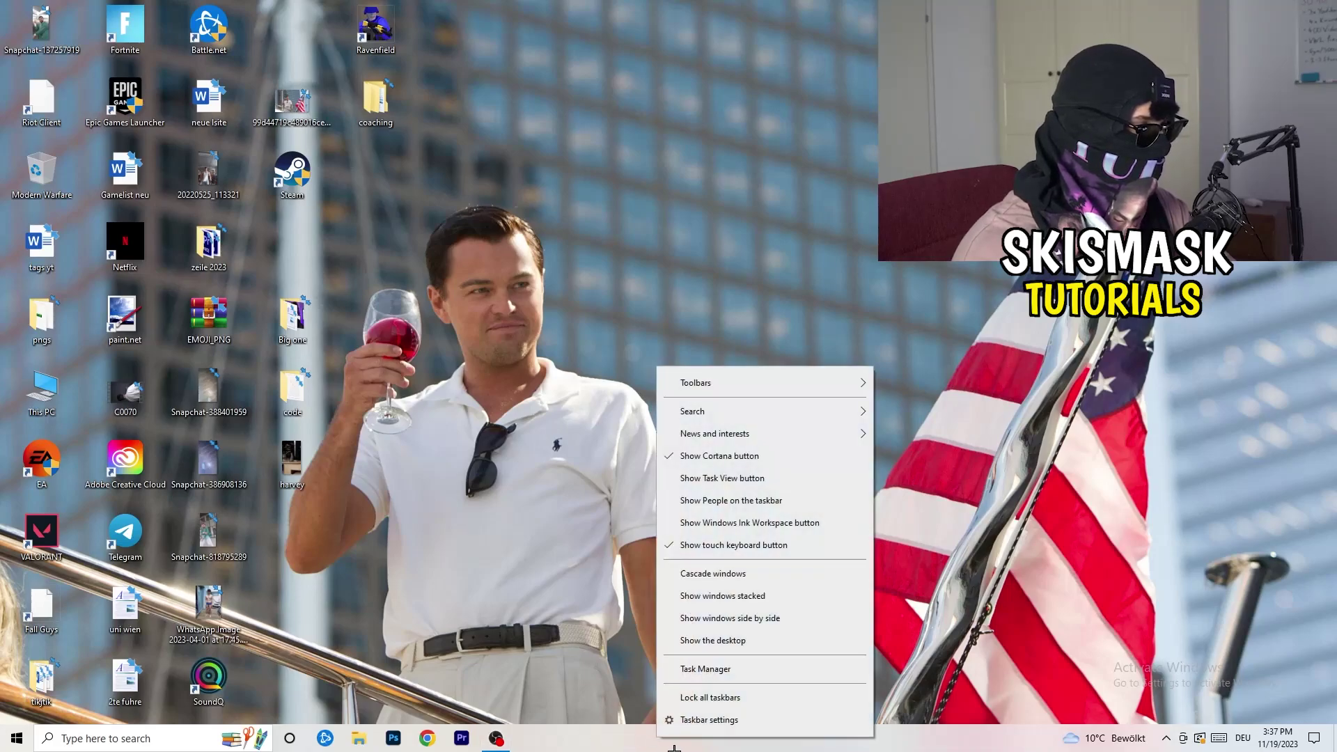
{"action": "left_click", "coordinate": [708, 669]}
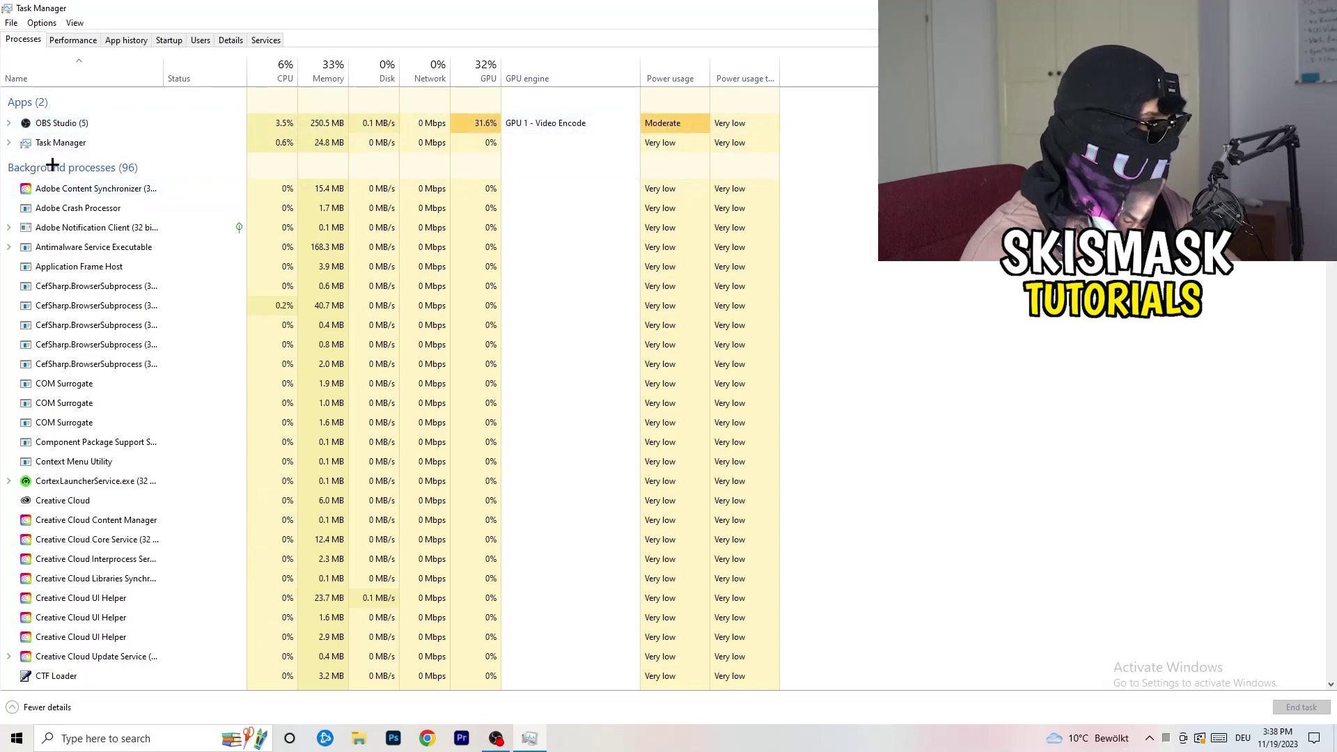
{"action": "right_click", "coordinate": [331, 244]}
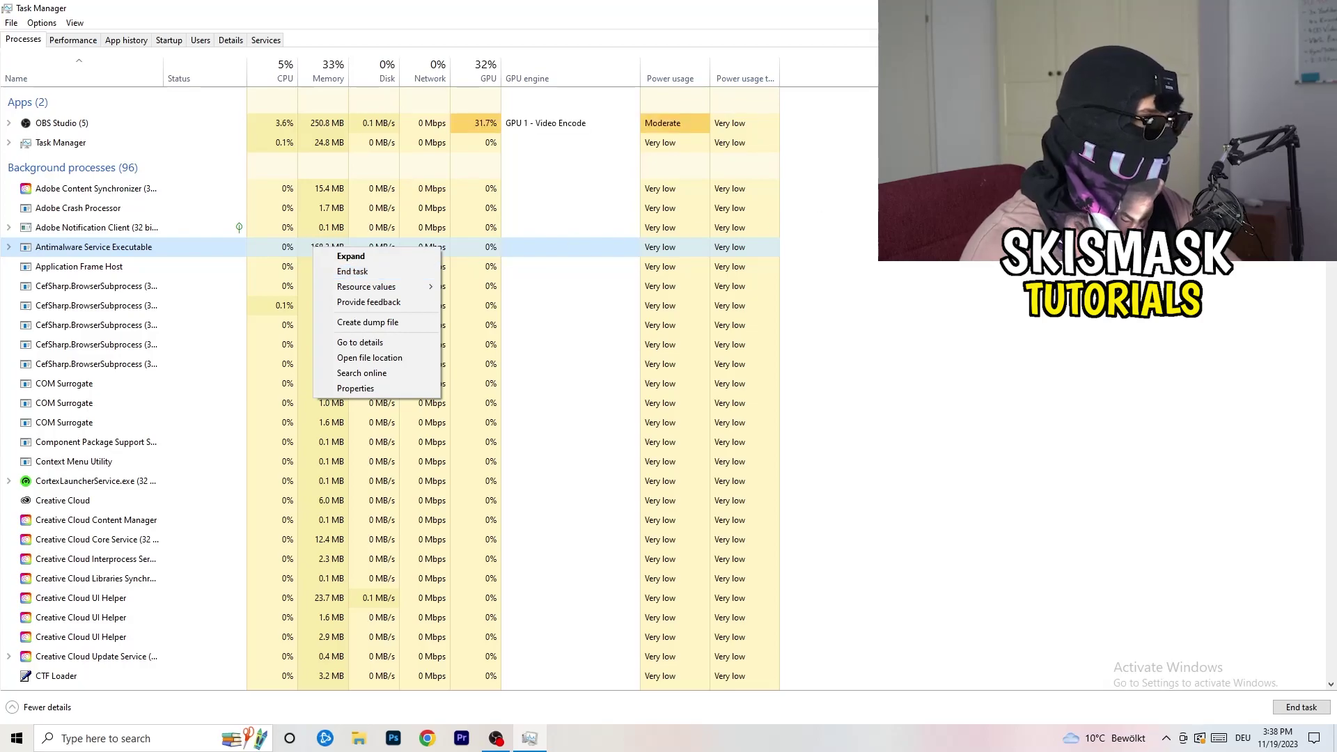
{"action": "left_click", "coordinate": [387, 271]}
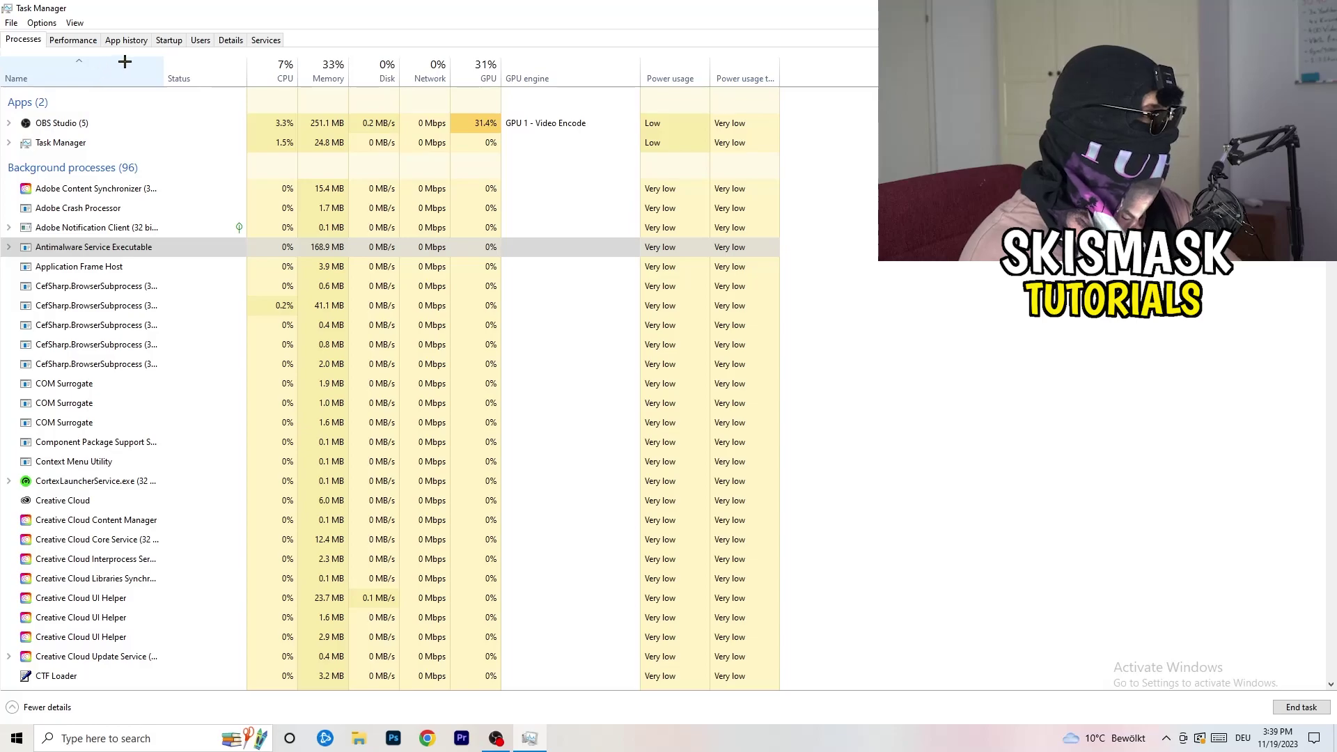
Review the startup apps in Task Manager and the options available for Dropbox, EA and File Association Helper
{"action": "left_click", "coordinate": [169, 41]}
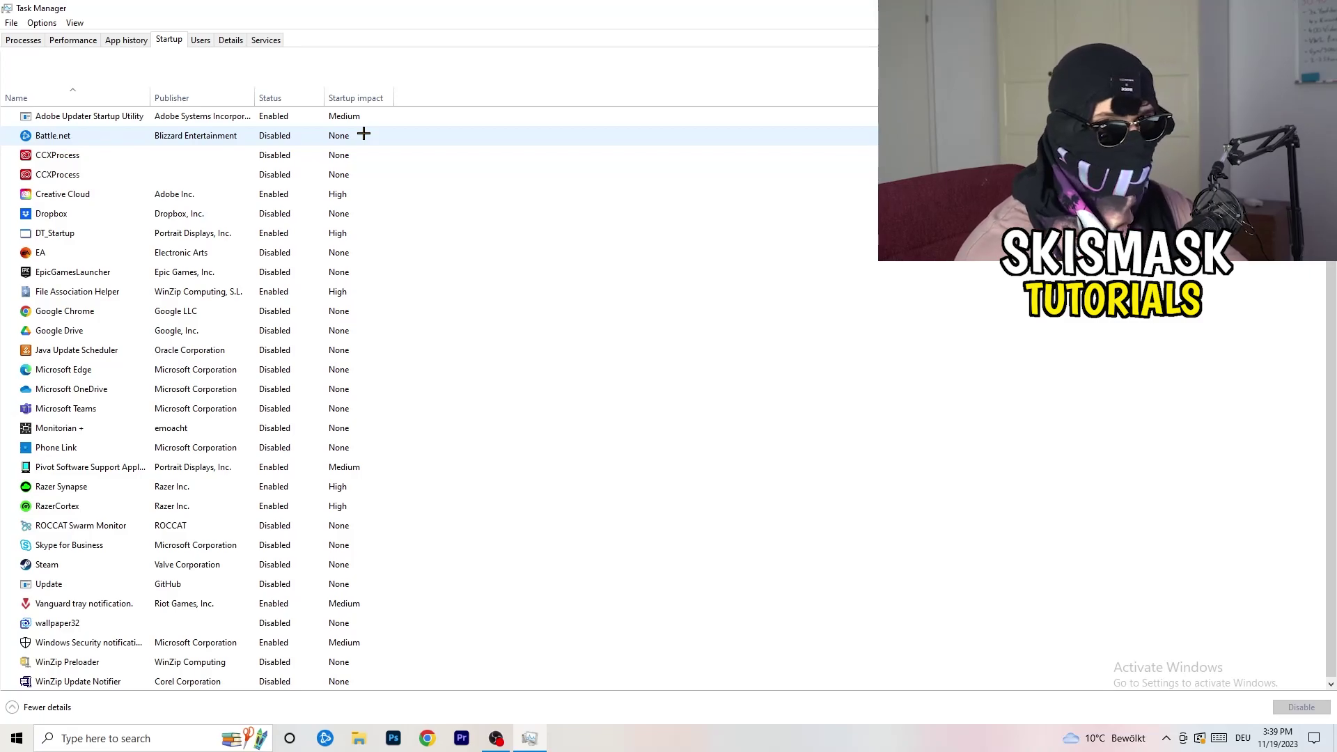
{"action": "right_click", "coordinate": [278, 211]}
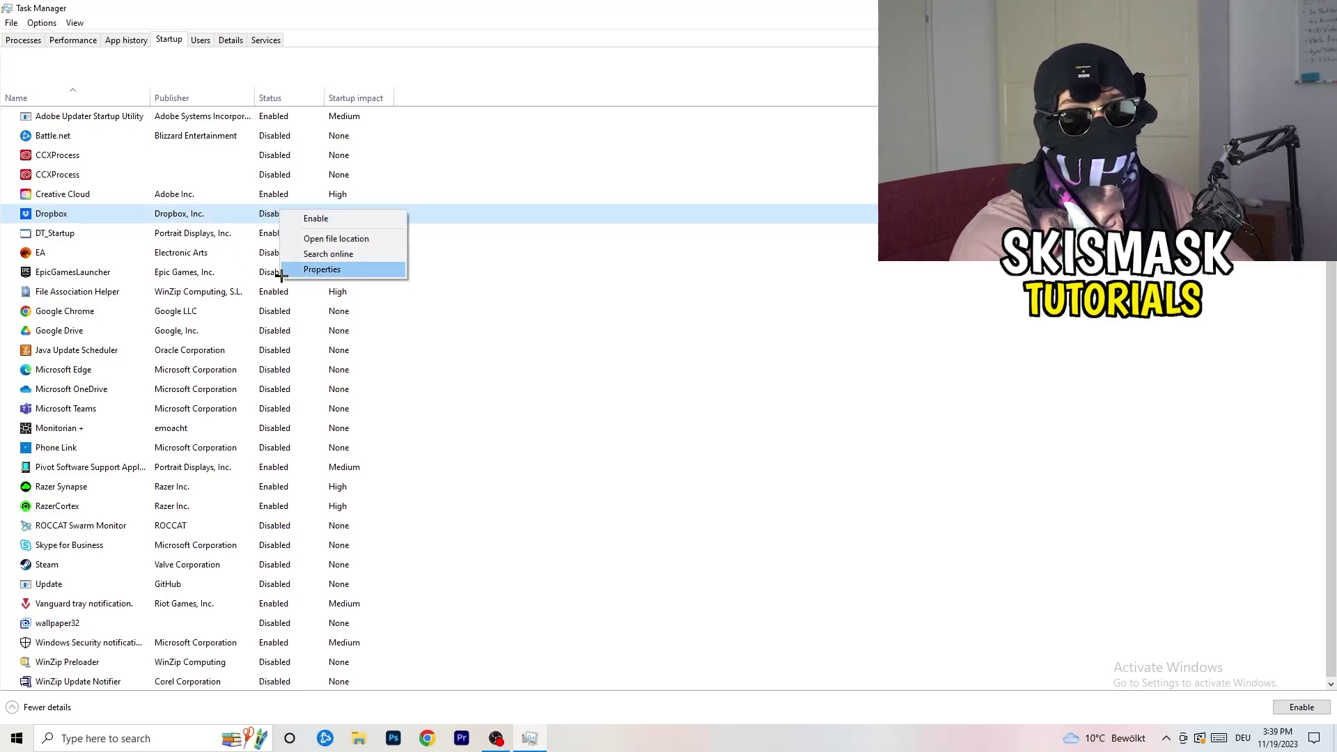
{"action": "right_click", "coordinate": [134, 257]}
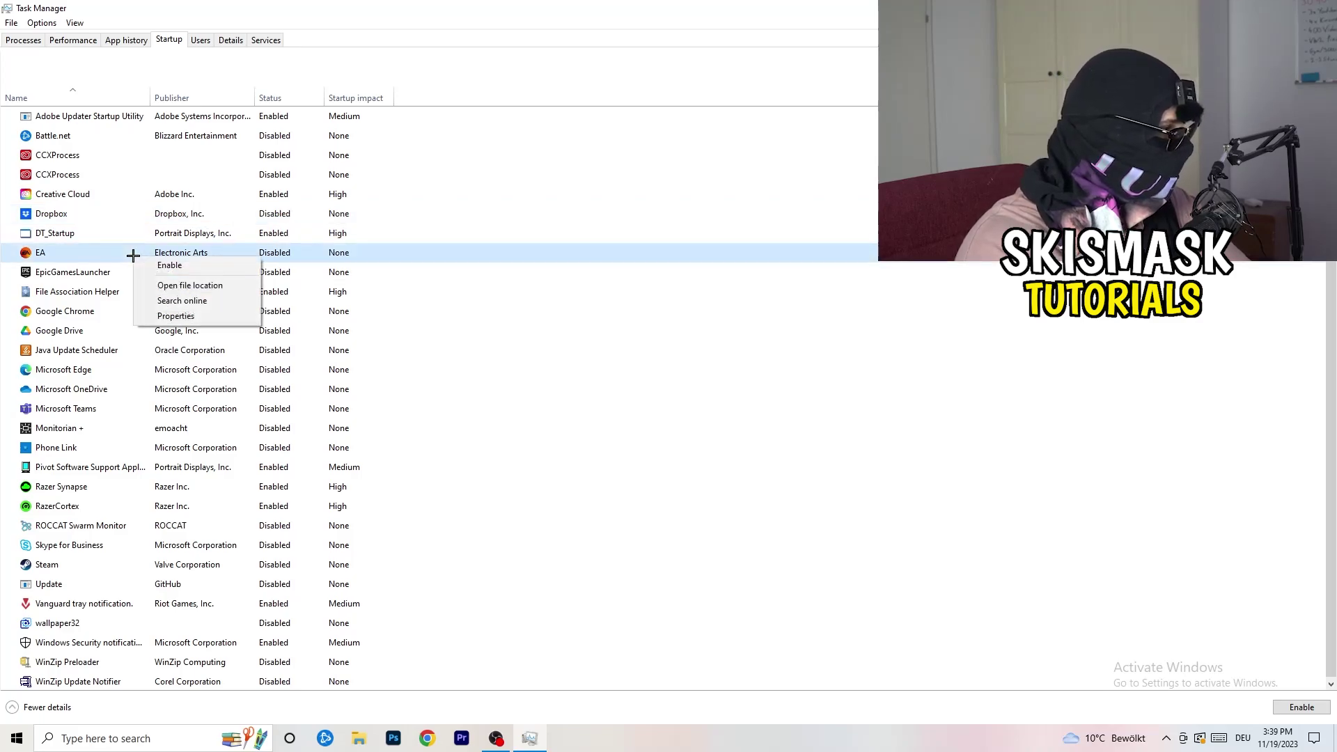
{"action": "left_click", "coordinate": [889, 365]}
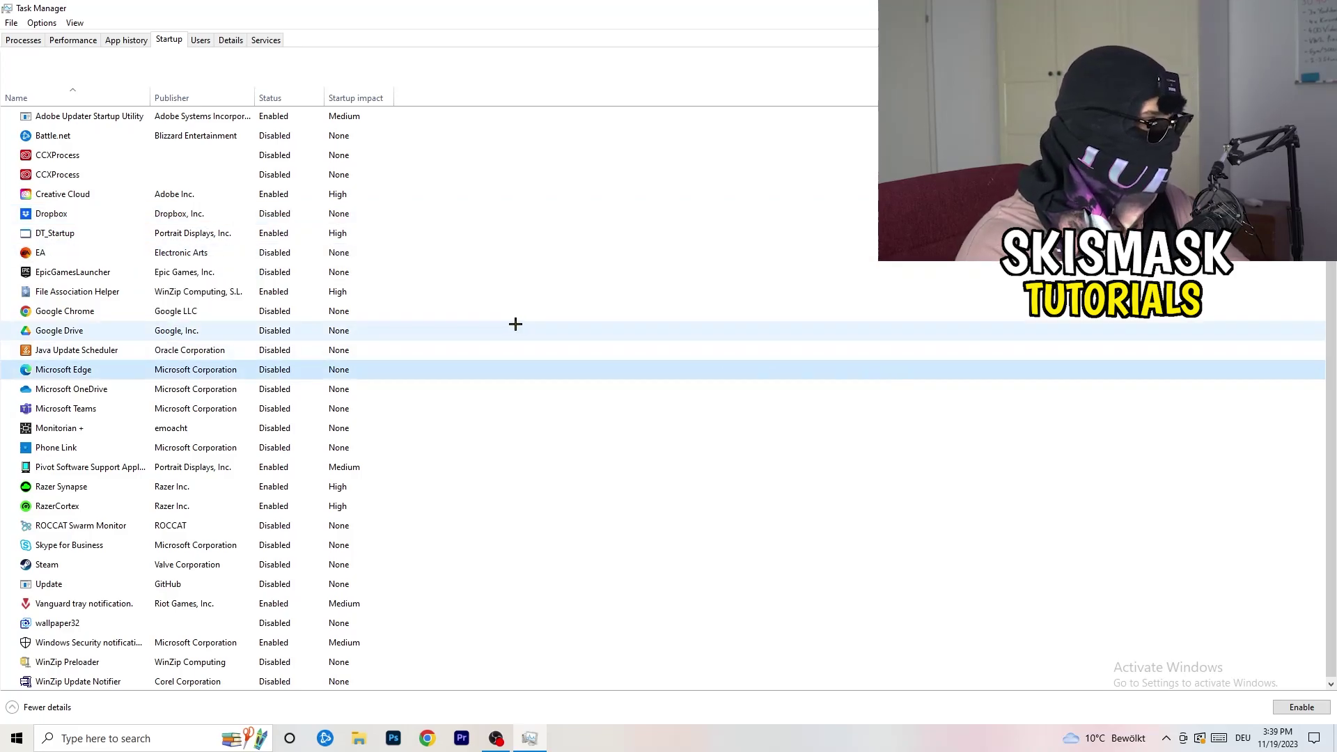
{"action": "right_click", "coordinate": [274, 295]}
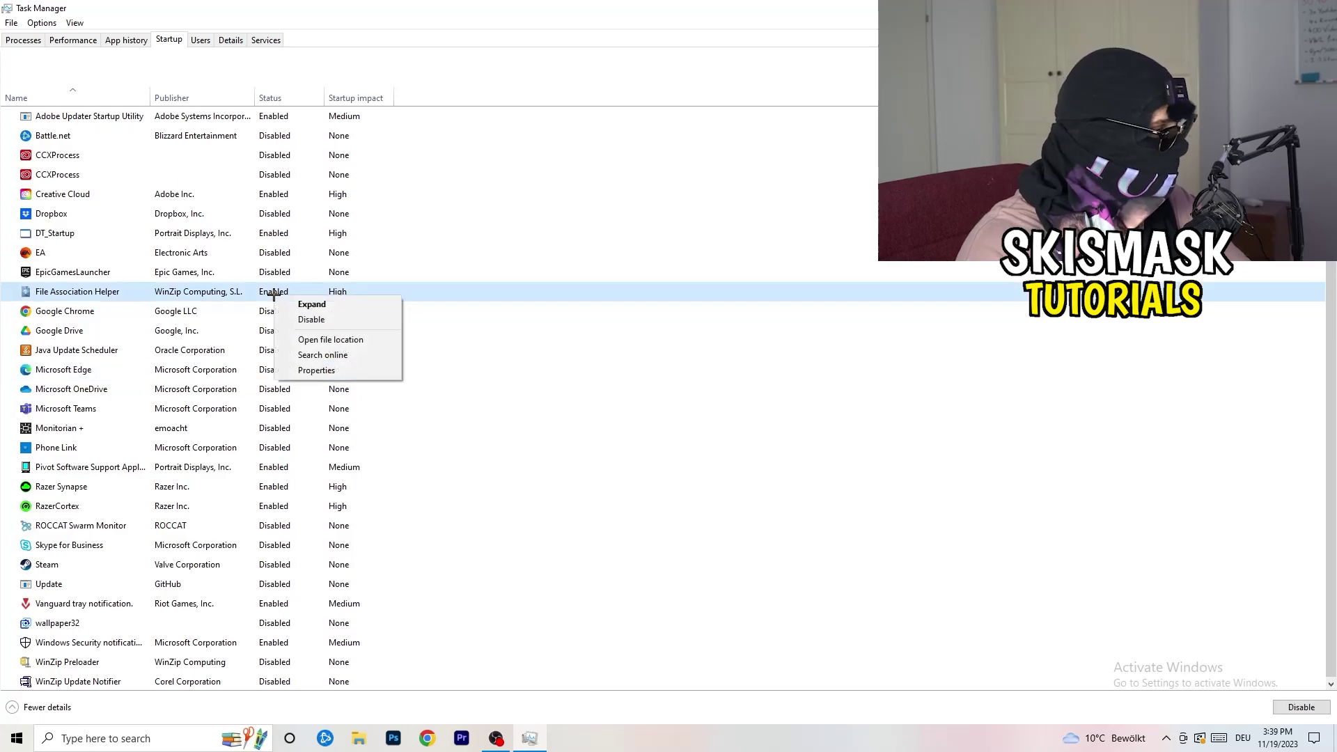
{"action": "left_click", "coordinate": [596, 350]}
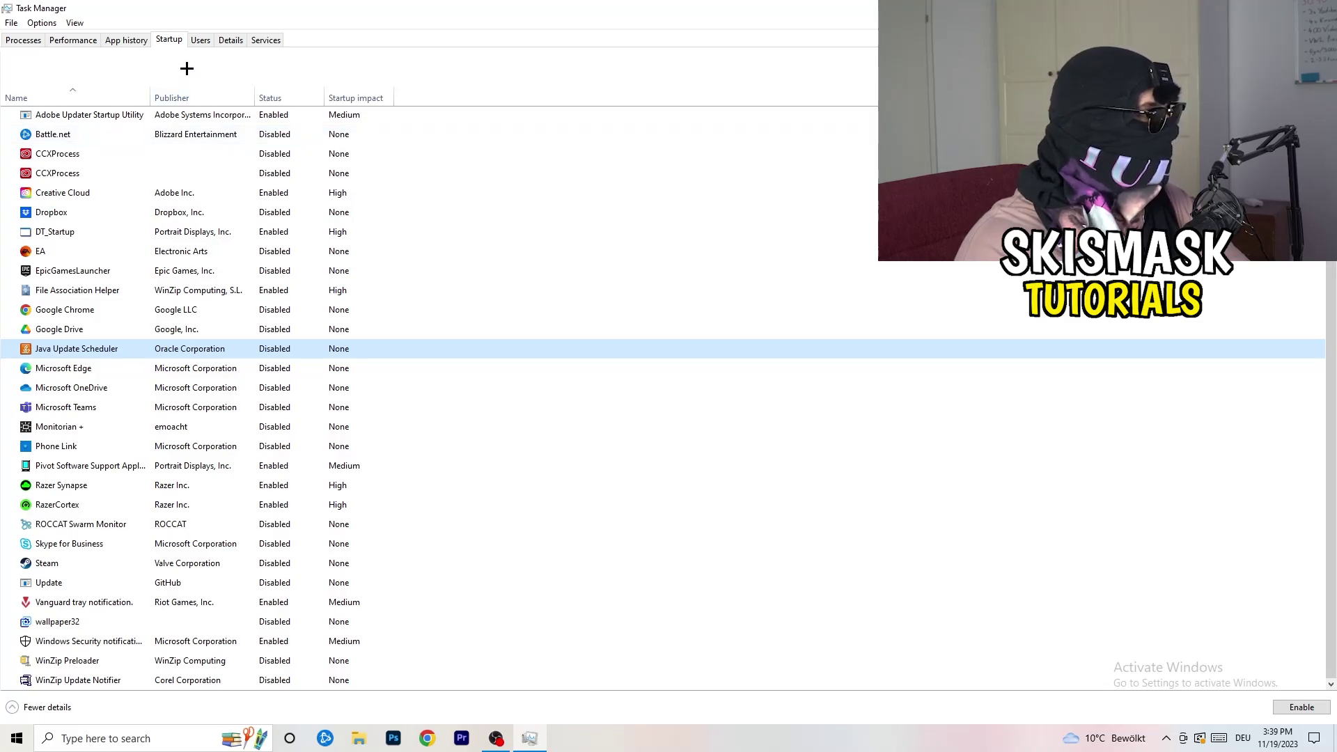
Examine hardware performance and the priority options of the Dropbox crash handler process, and close Task Manager
{"action": "left_click", "coordinate": [73, 40]}
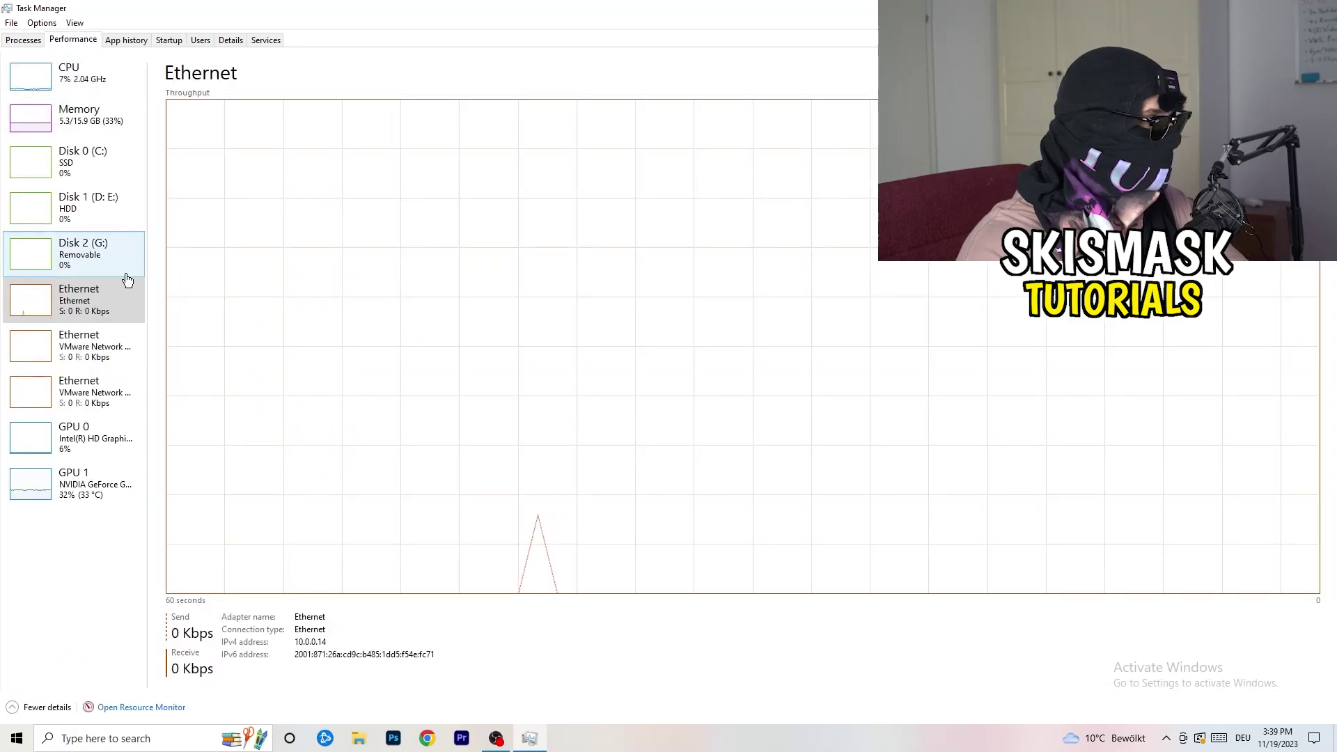
{"action": "left_click", "coordinate": [231, 40]}
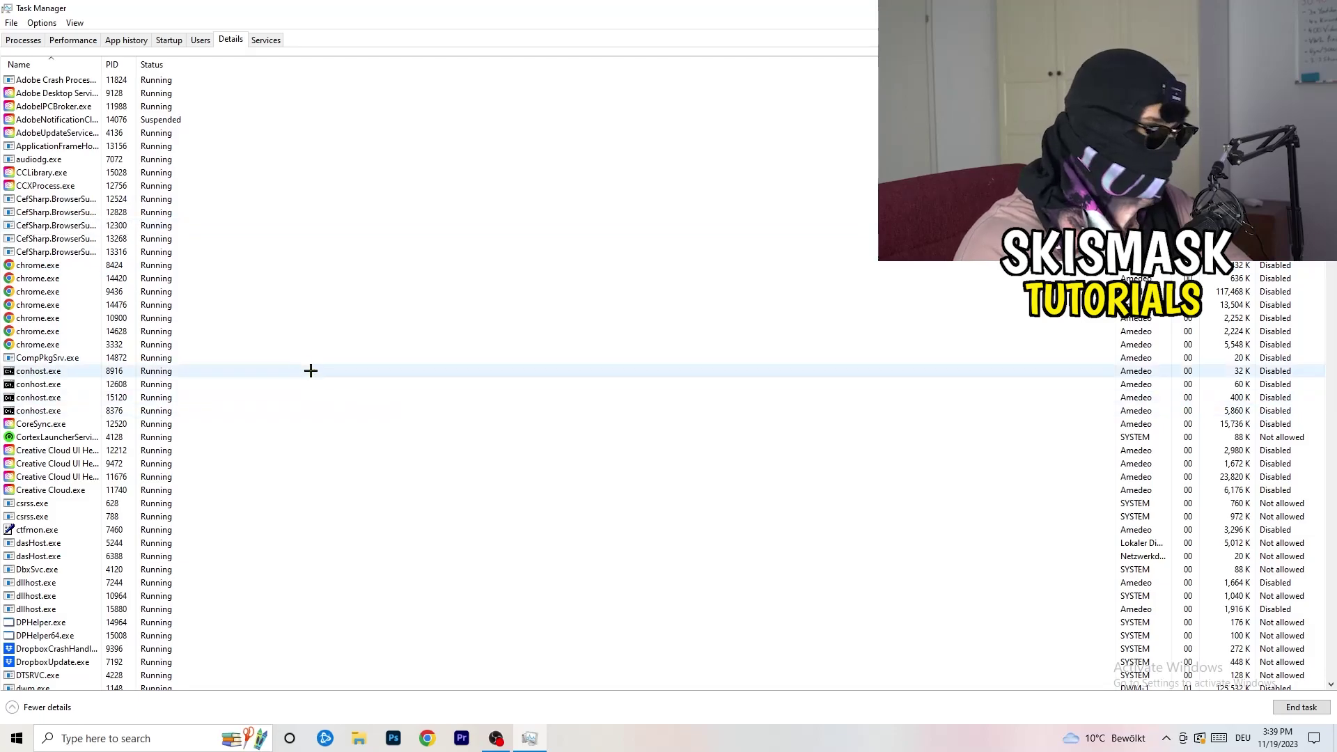
{"action": "scroll", "coordinate": [141, 357], "scroll_direction": "down", "scroll_amount": 6}
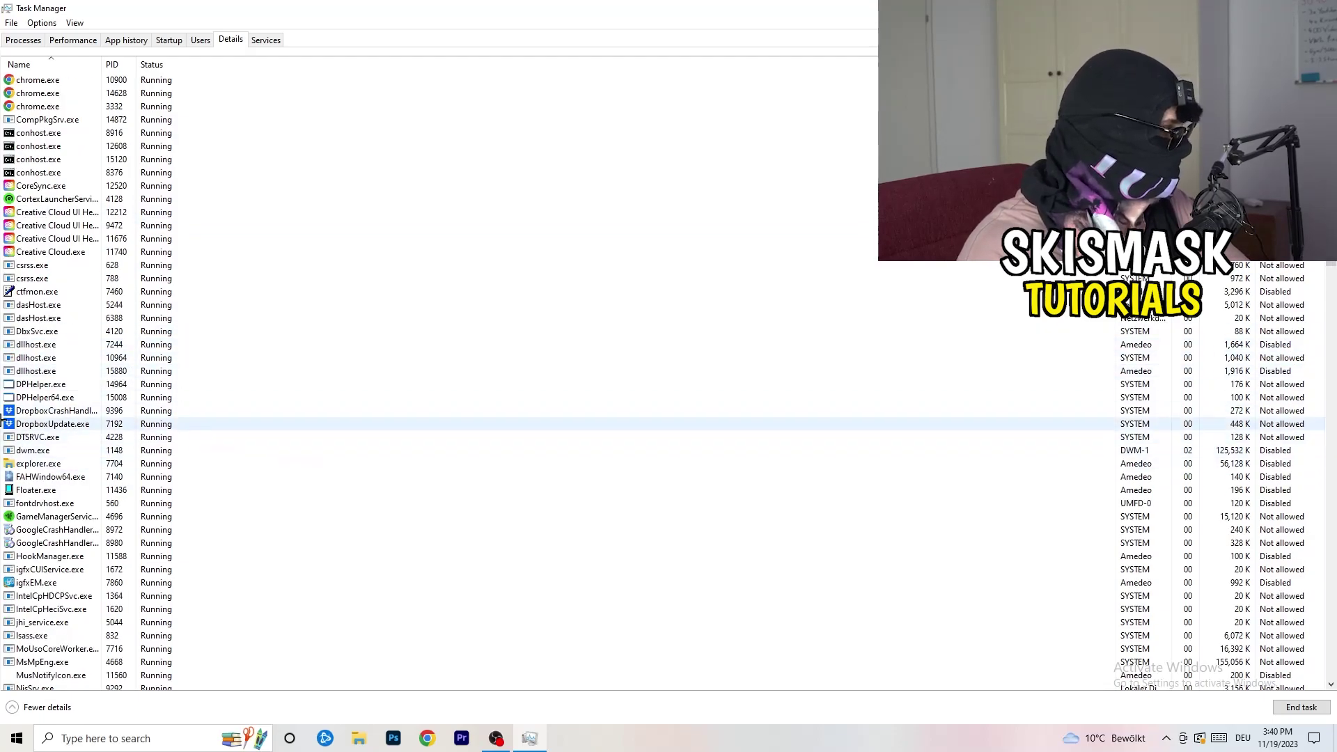
{"action": "right_click", "coordinate": [54, 411]}
{"action": "right_click", "coordinate": [112, 410]}
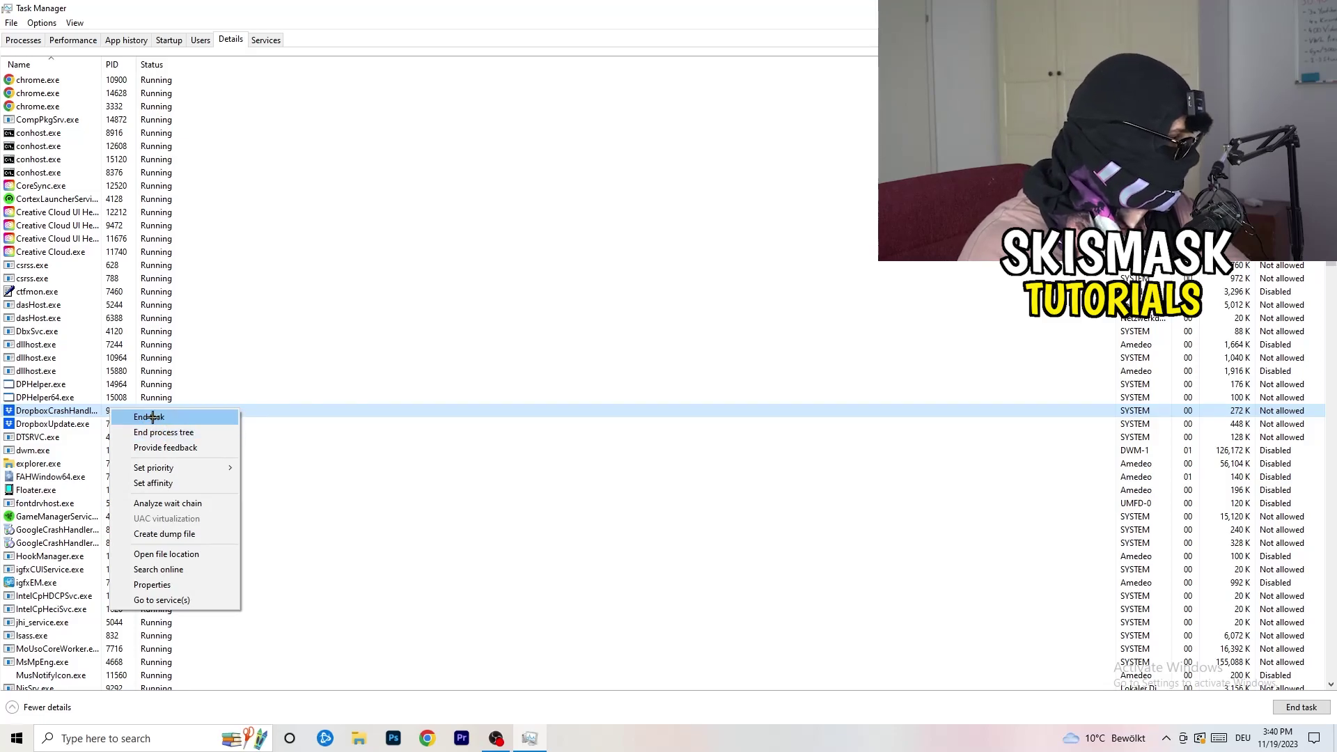
{"action": "right_click", "coordinate": [101, 411]}
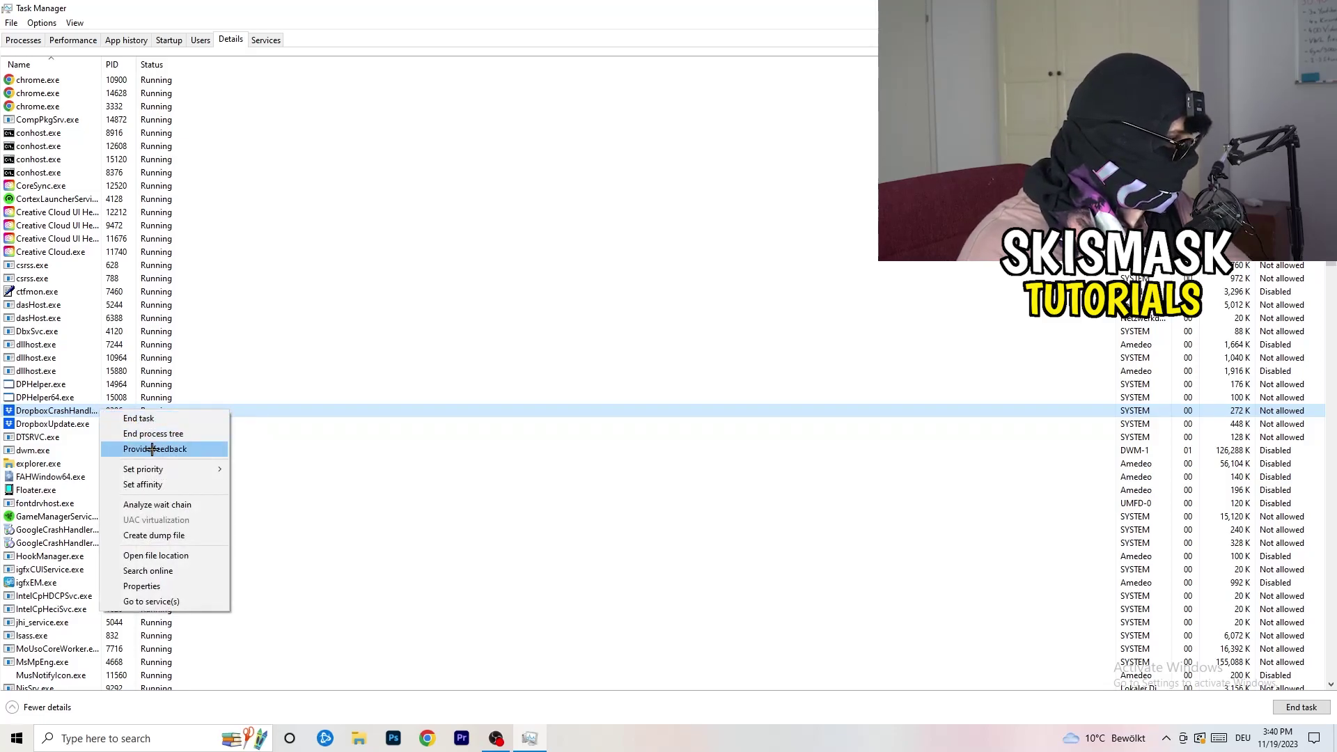
{"action": "mouse_move", "coordinate": [164, 471]}
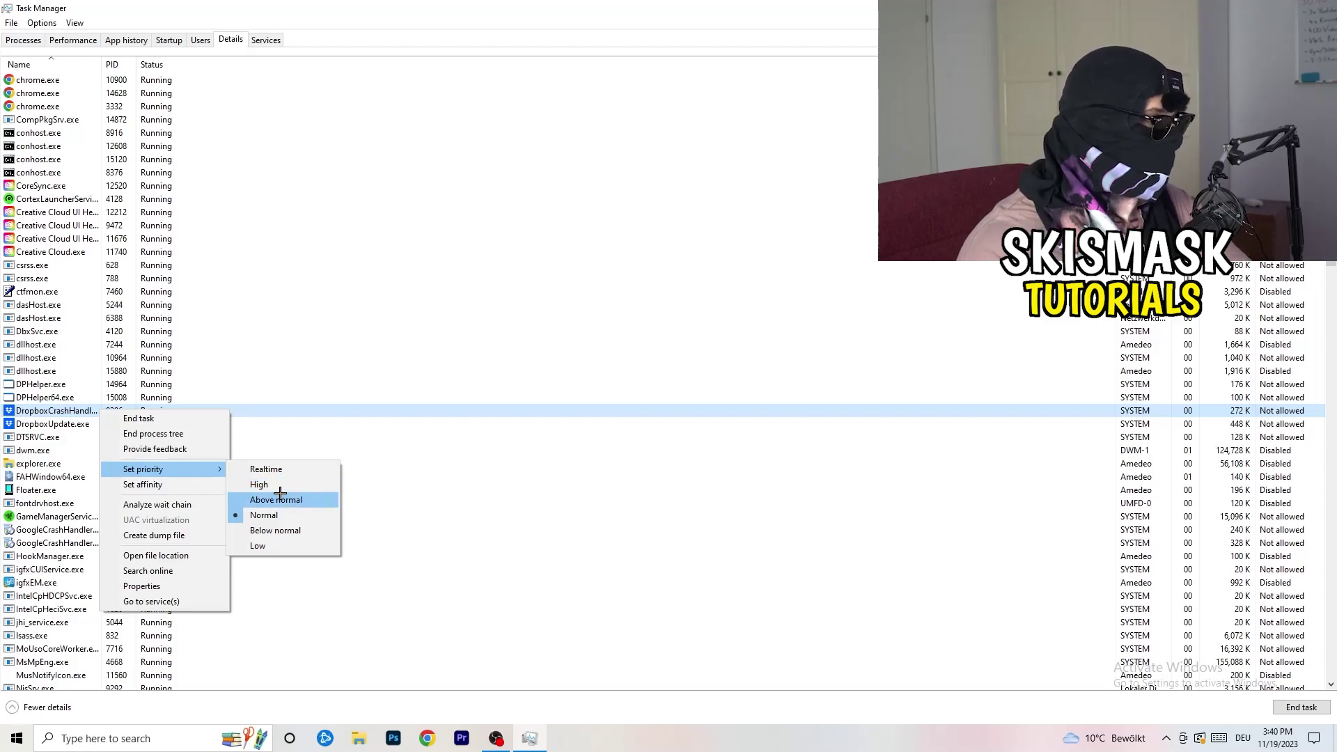
{"action": "left_click", "coordinate": [644, 23]}
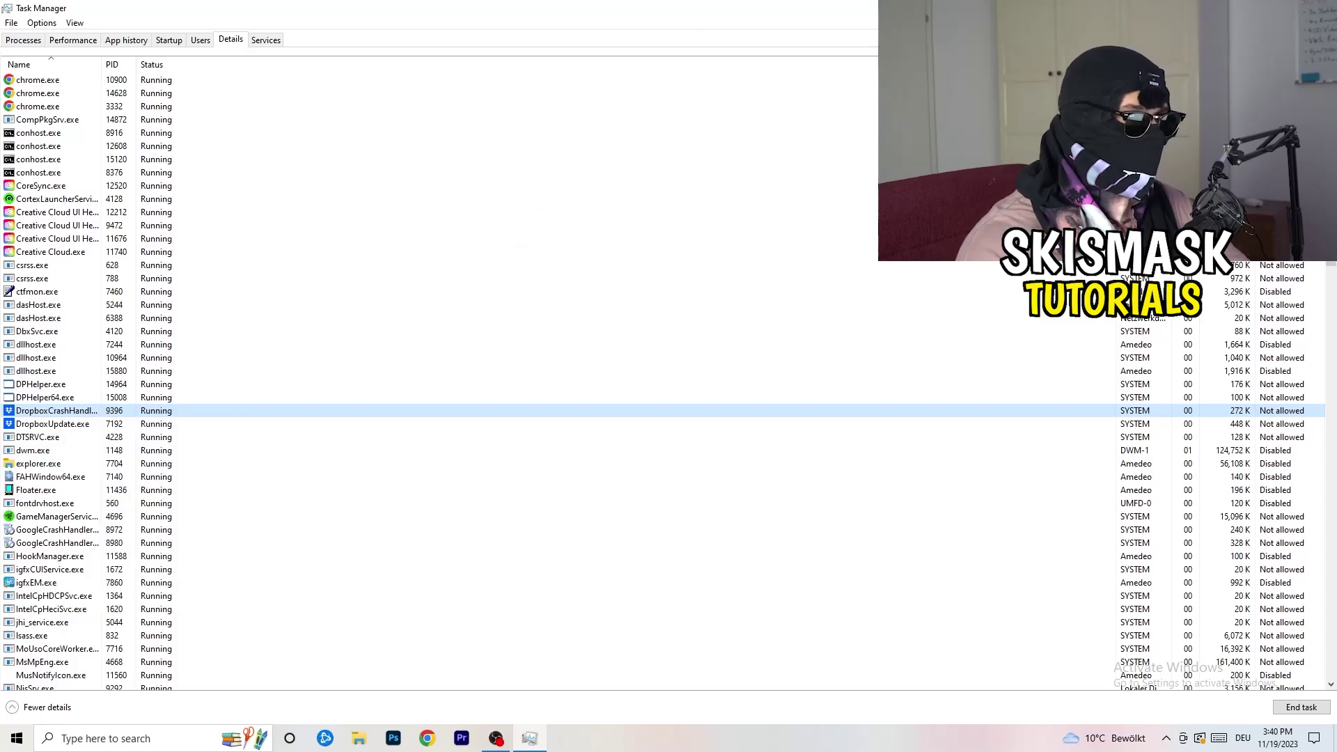
{"action": "left_click", "coordinate": [1320, 8]}
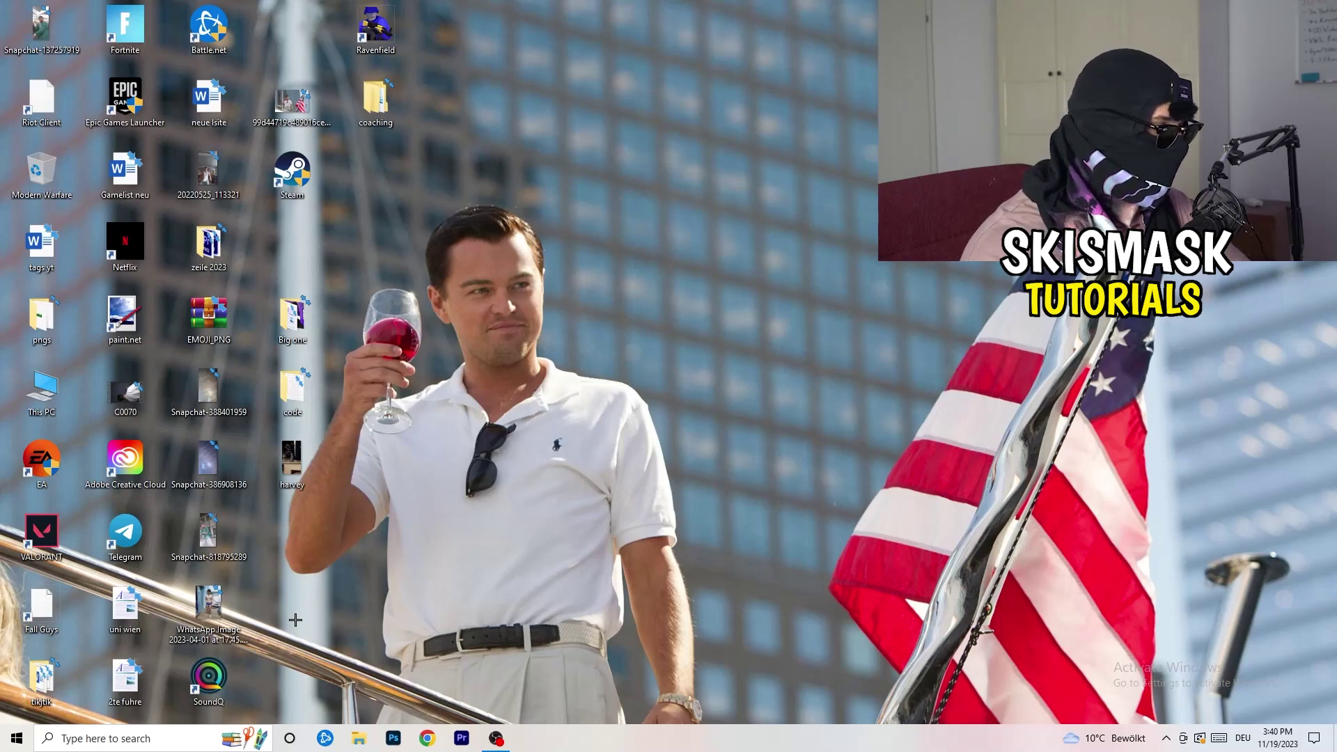
Open Windows Settings and go to the Display page of the System settings
{"action": "key", "text": "super"}
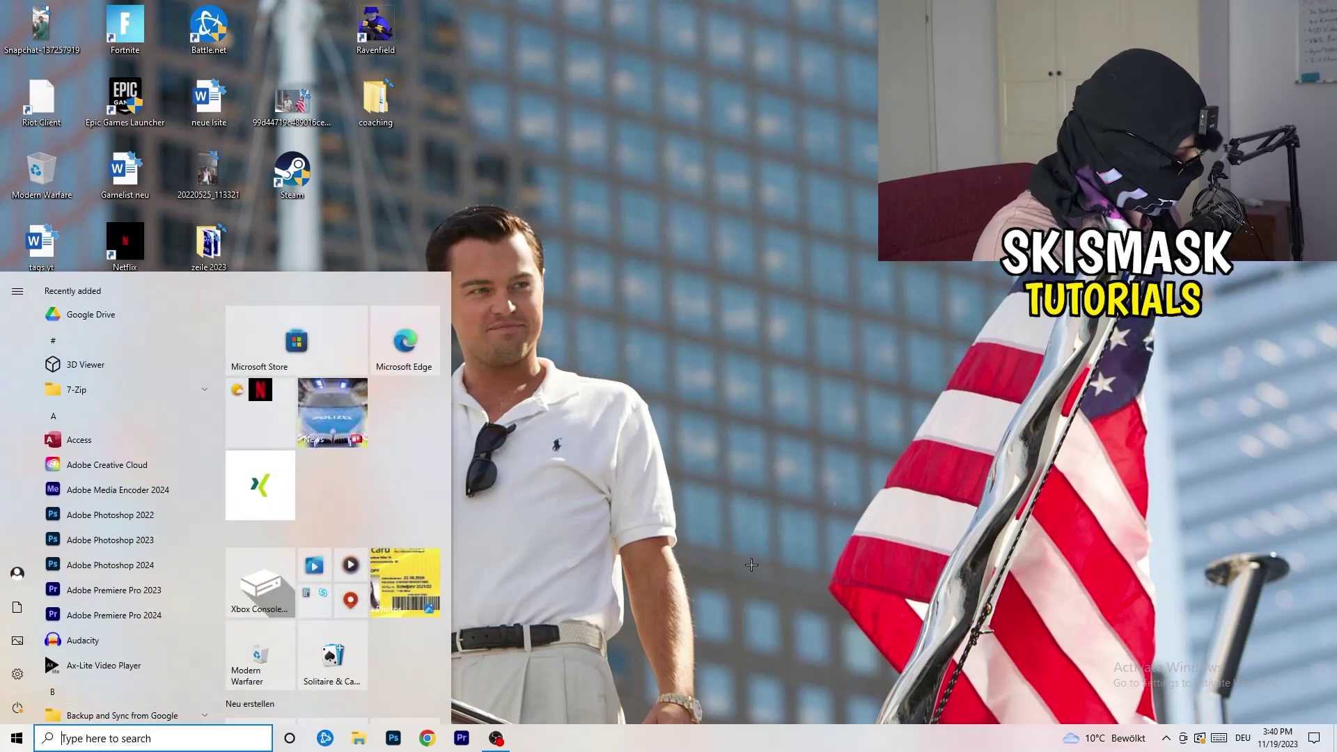
{"action": "type", "text": "sett"}
{"action": "key", "text": "Return"}
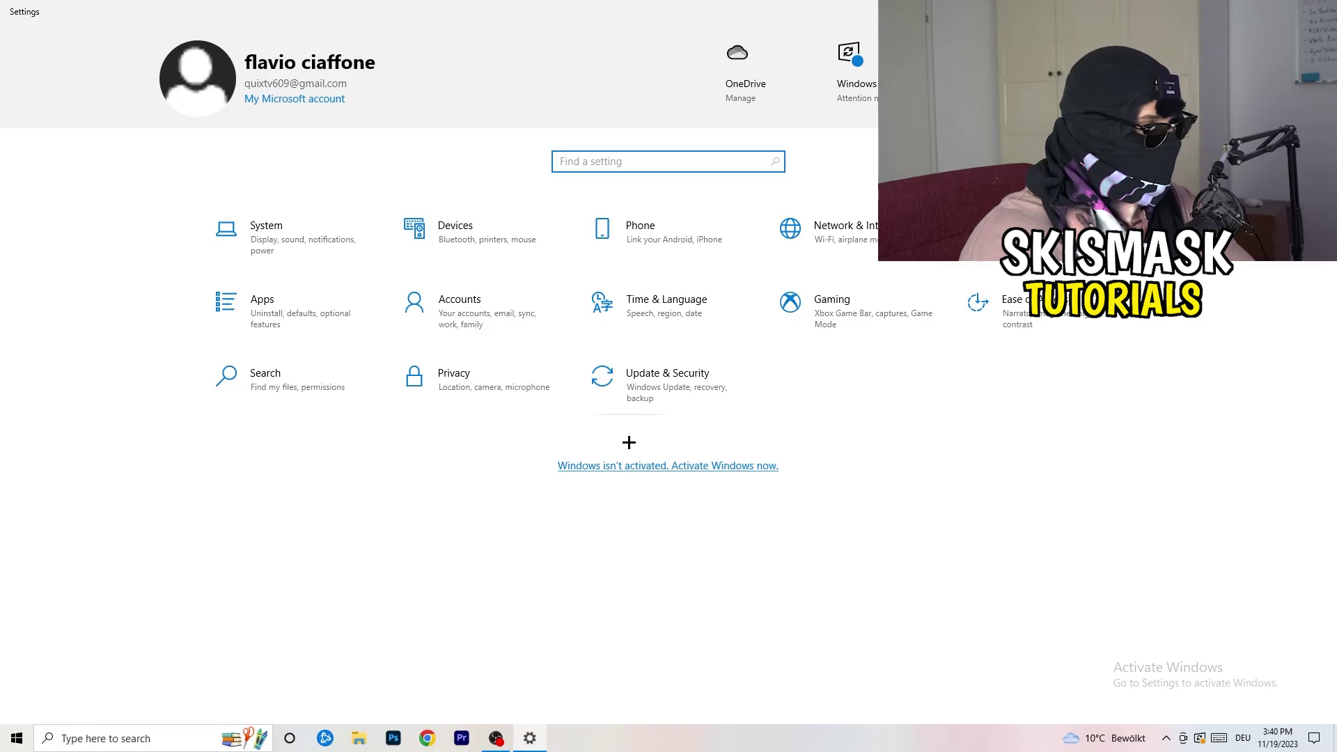
{"action": "left_click", "coordinate": [303, 248]}
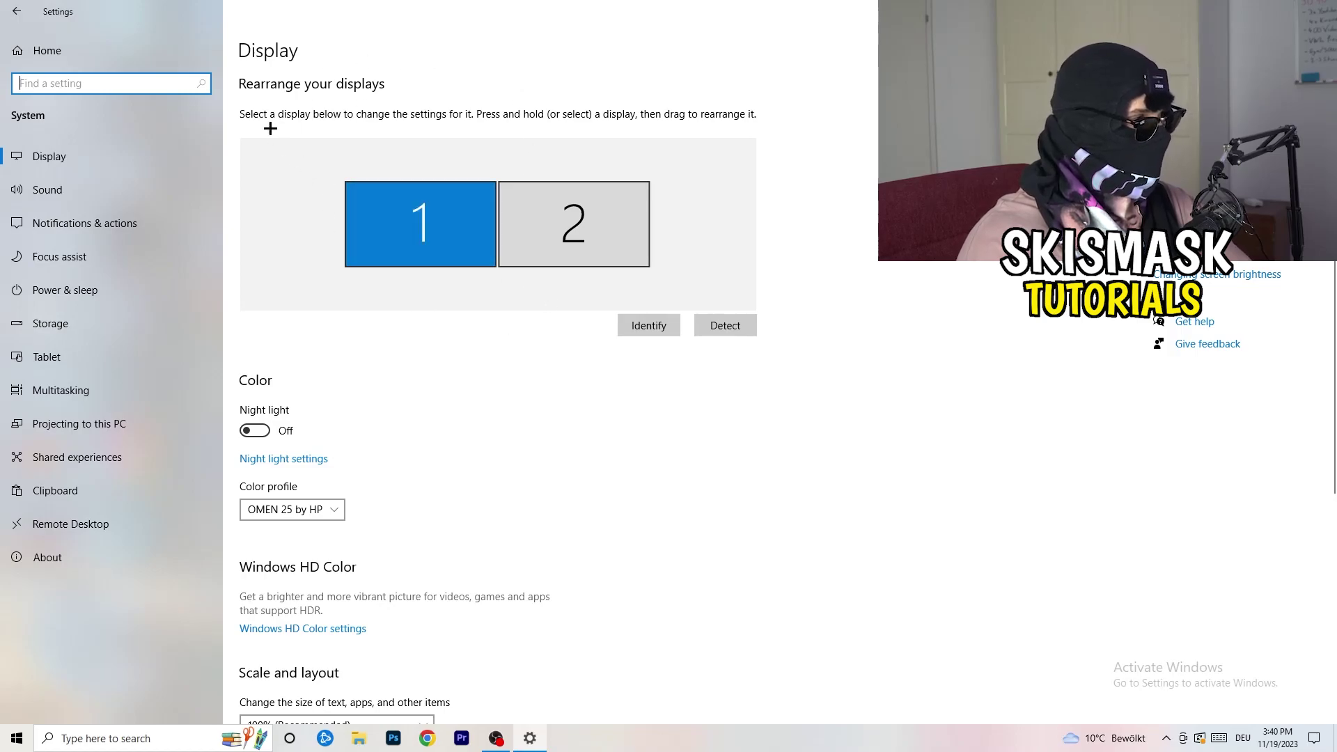
{"action": "left_click", "coordinate": [284, 46]}
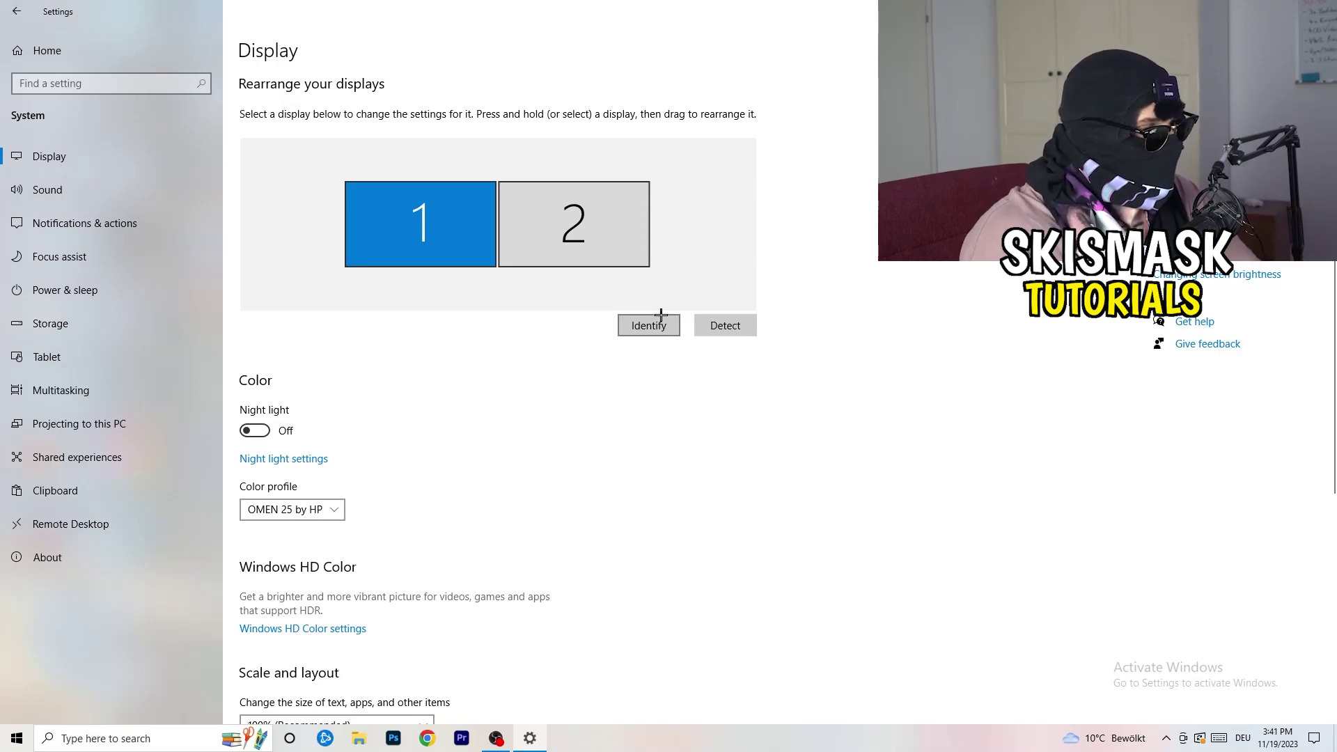
Check the scaling and display resolution options, keeping 100% (Recommended) and 1920 × 1080 (Recommended)
{"action": "scroll", "coordinate": [481, 380], "scroll_direction": "down", "scroll_amount": 2}
{"action": "scroll", "coordinate": [473, 382], "scroll_direction": "up", "scroll_amount": 2}
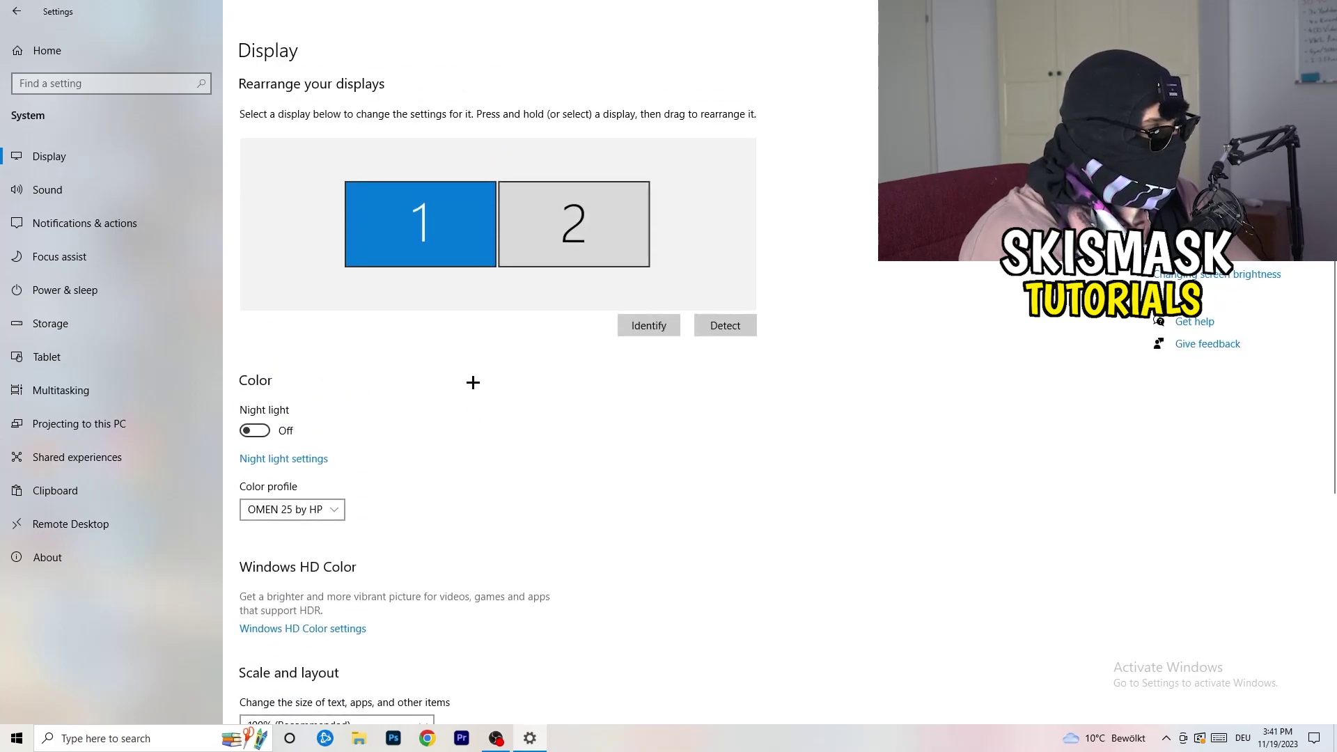
{"action": "scroll", "coordinate": [472, 382], "scroll_direction": "down", "scroll_amount": 5}
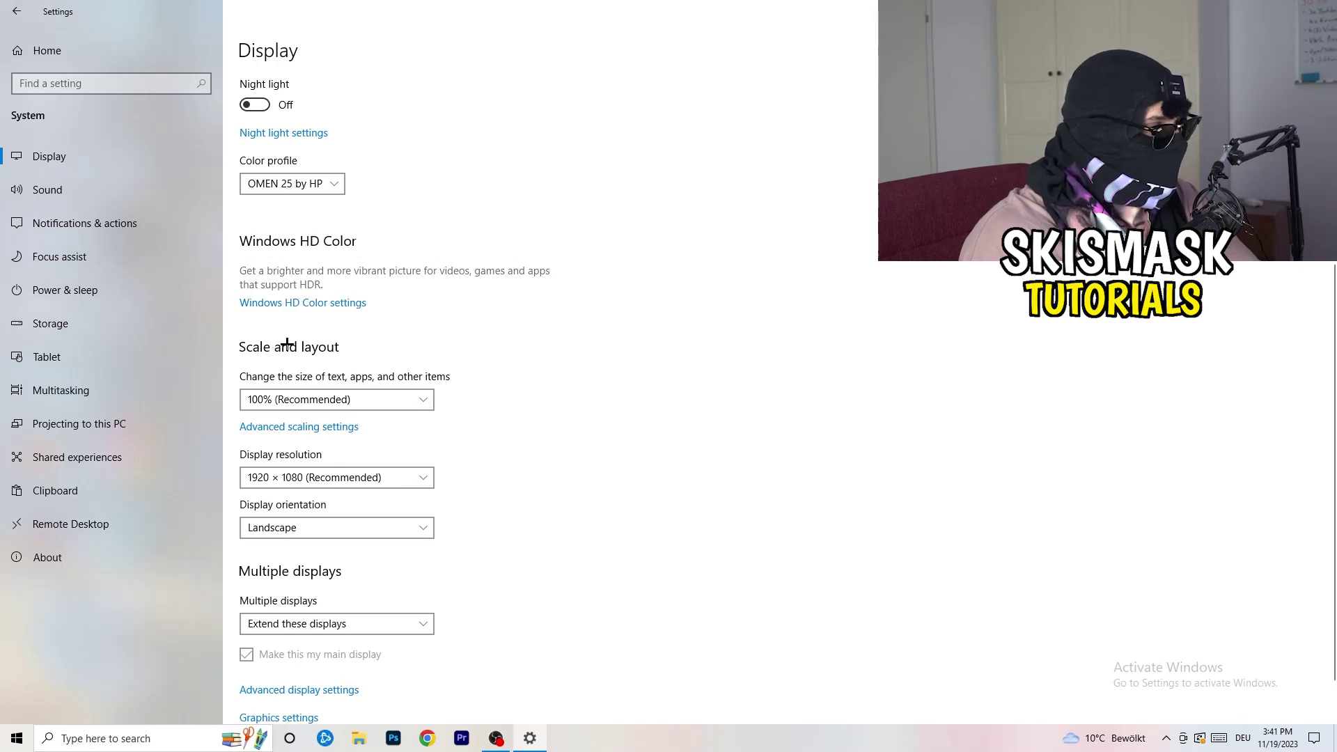
{"action": "left_click", "coordinate": [414, 396]}
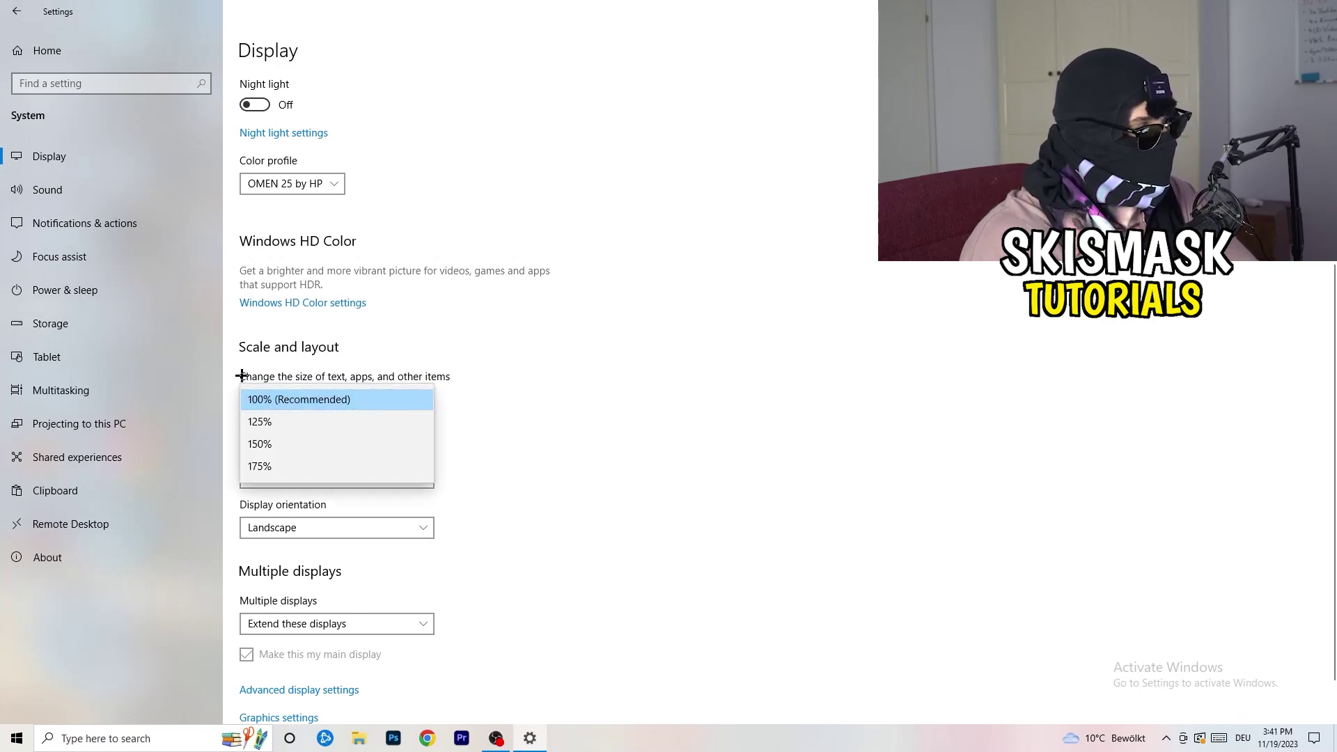
{"action": "left_click", "coordinate": [474, 374]}
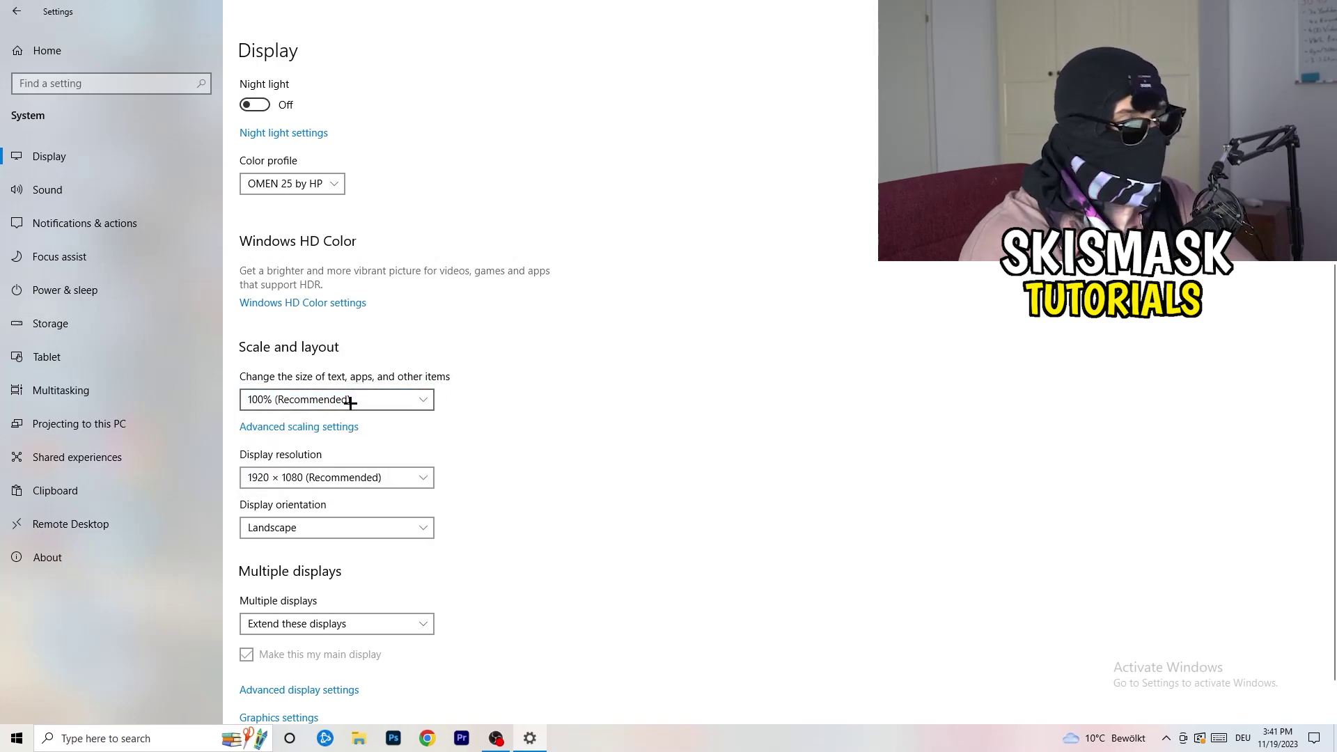
{"action": "scroll", "coordinate": [366, 407], "scroll_direction": "down", "scroll_amount": 1}
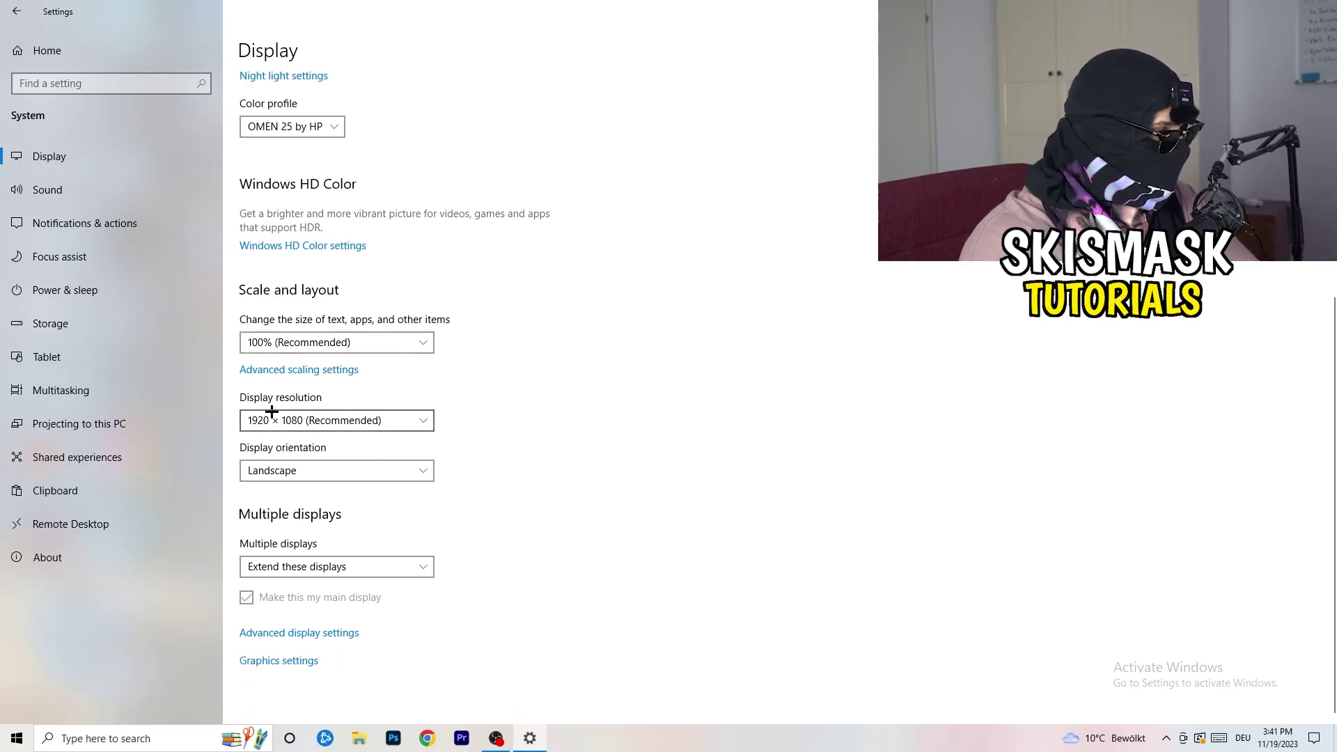
{"action": "key", "text": "alt+Down"}
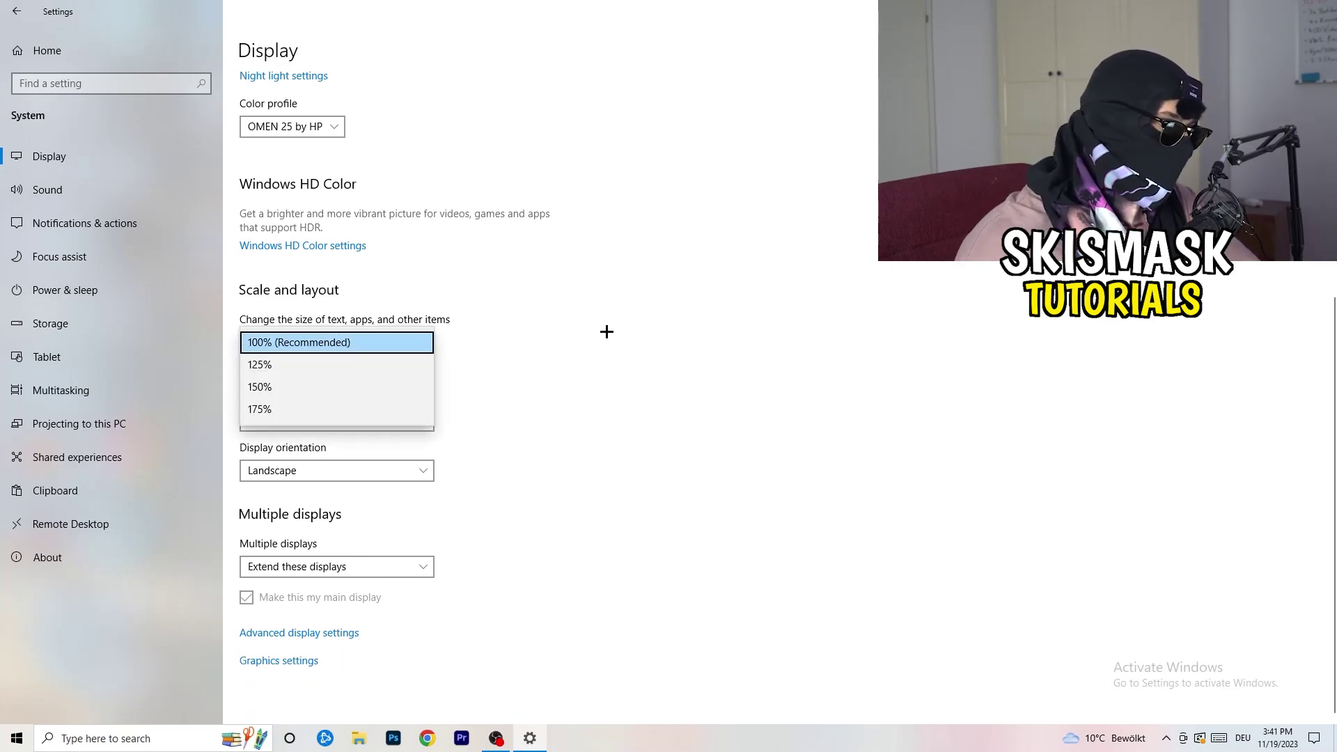
{"action": "key", "text": "Return"}
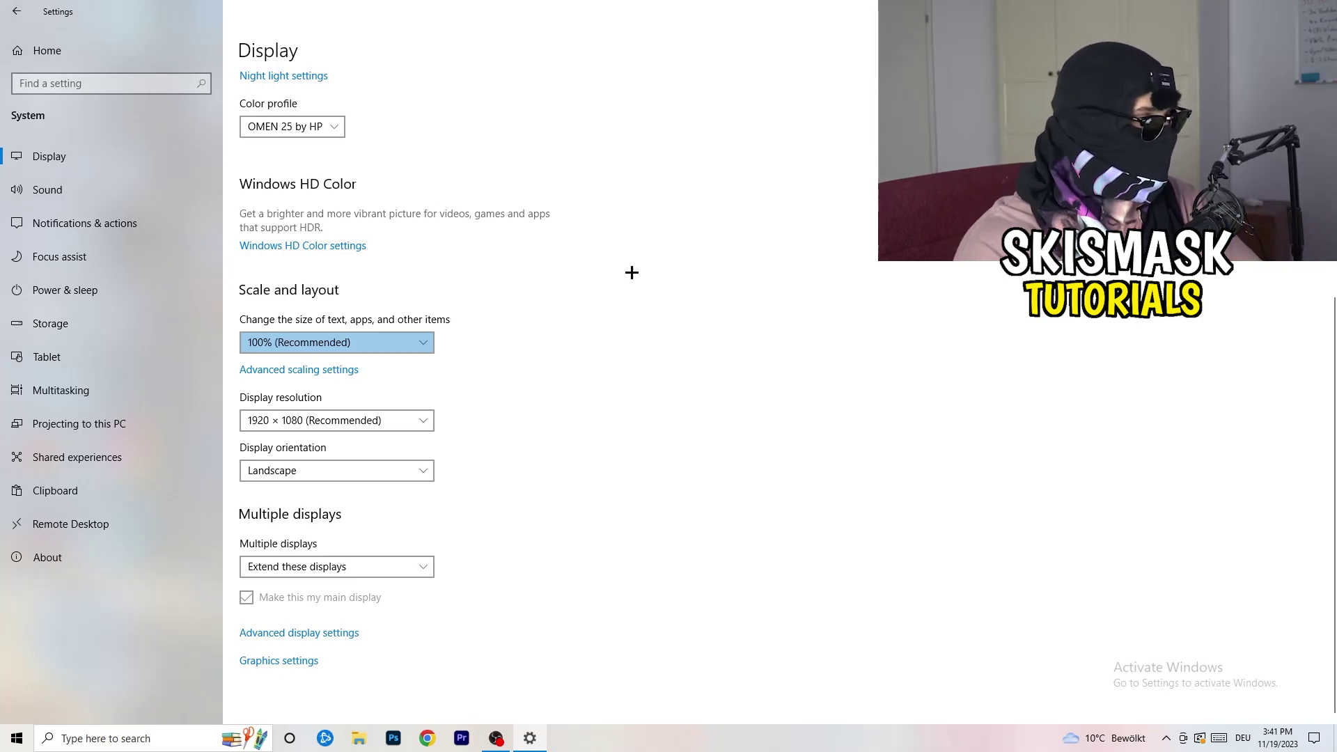
{"action": "left_click", "coordinate": [426, 420]}
{"action": "left_click", "coordinate": [483, 395]}
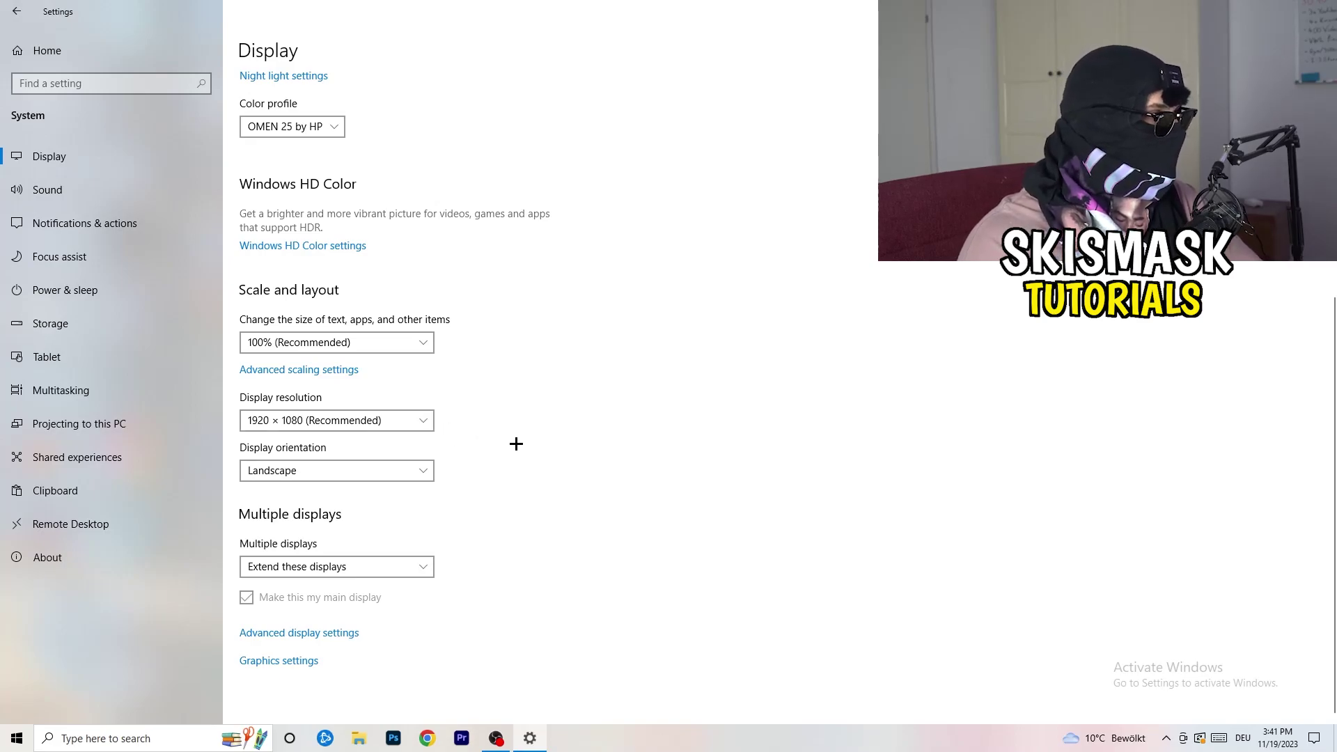
Open the Storage Sense configuration from the Storage settings and check how often it runs, keeping Every week
{"action": "left_click", "coordinate": [99, 315]}
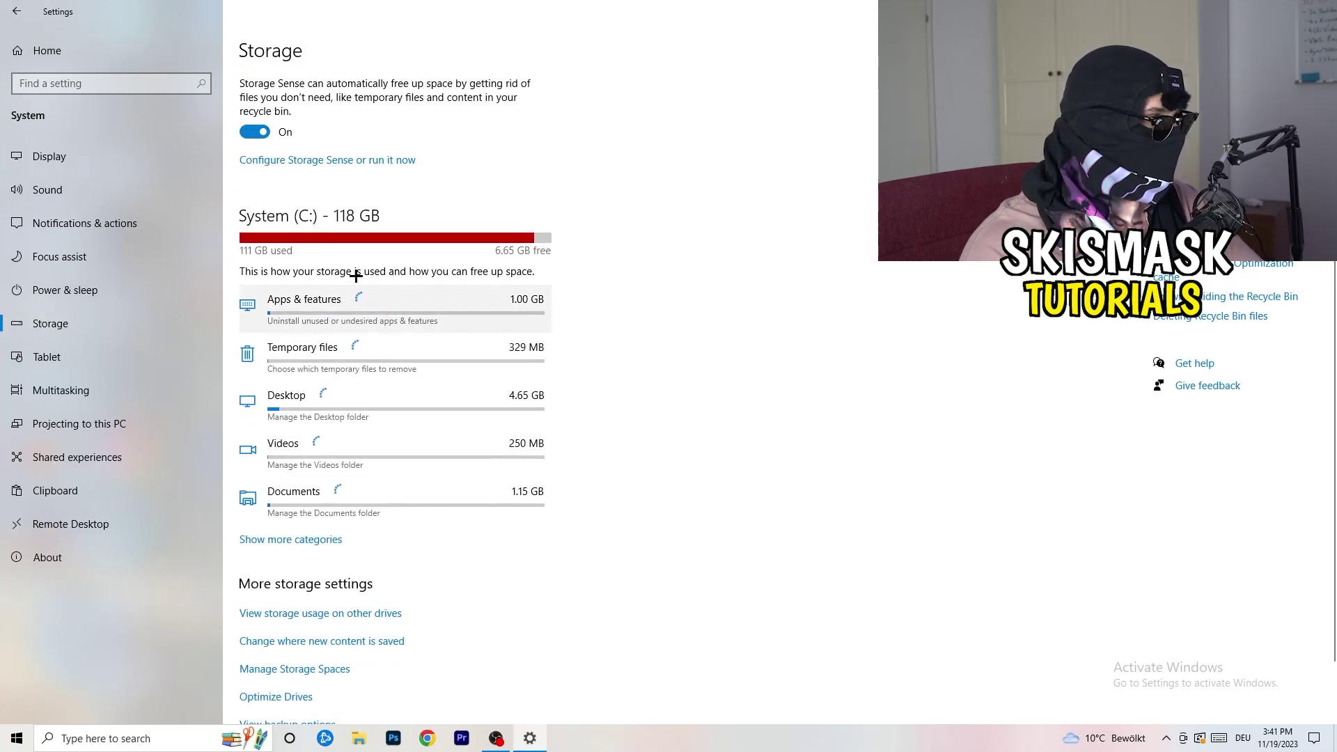
{"action": "left_click", "coordinate": [290, 161]}
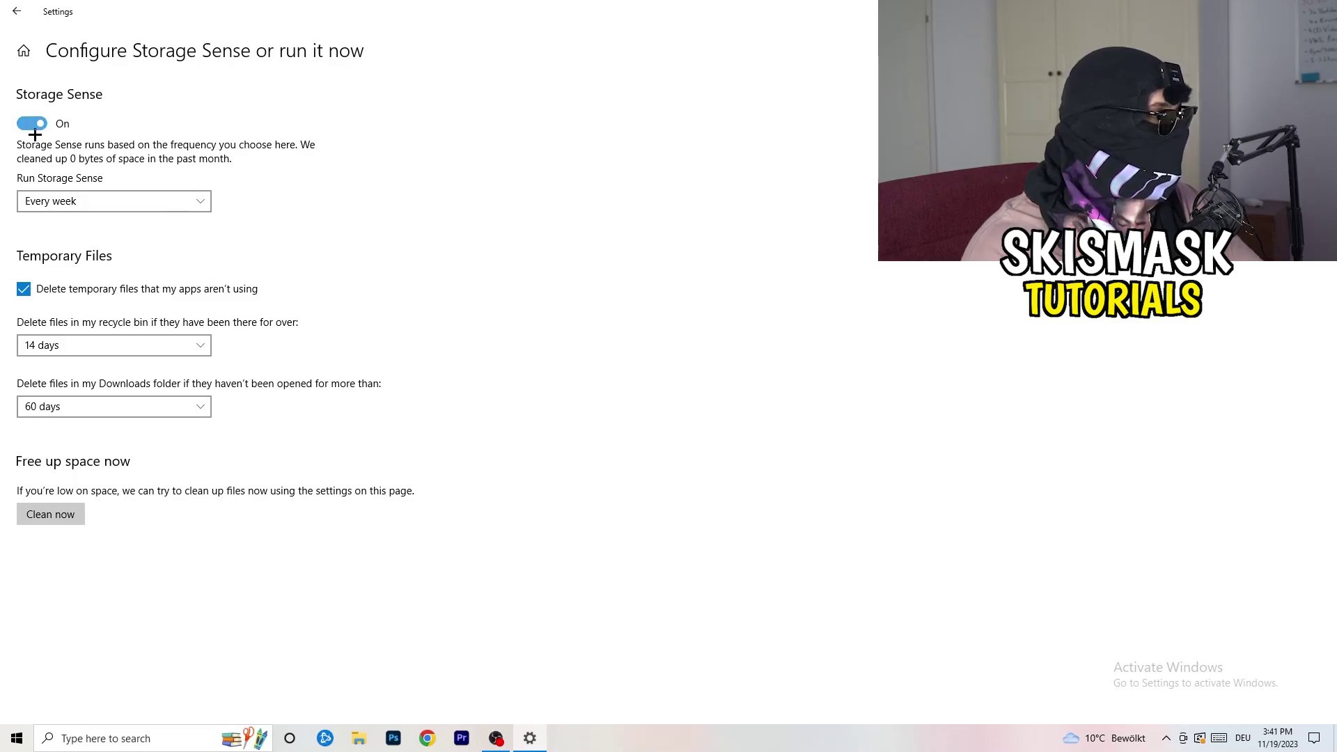
{"action": "left_click", "coordinate": [112, 202]}
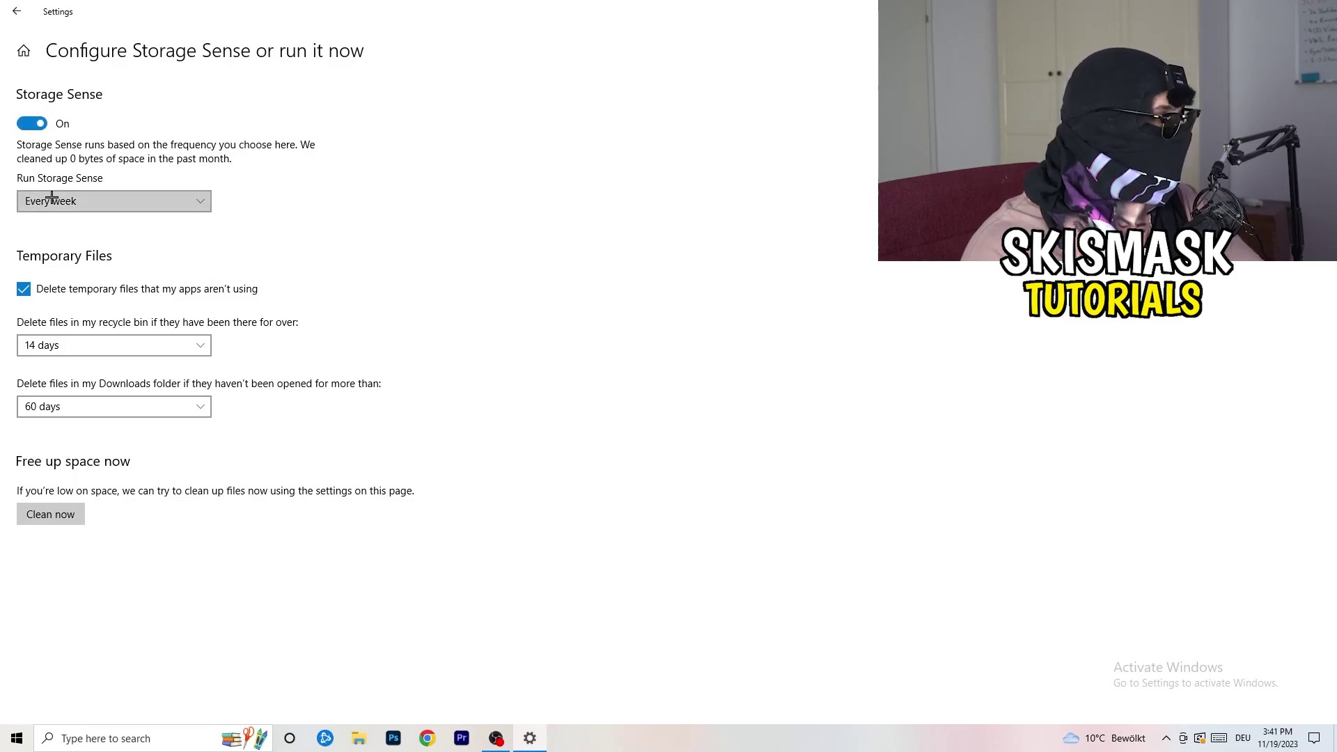
{"action": "left_click", "coordinate": [295, 176]}
Turn off deletion of temporary files that apps aren't using, and keep the recycle bin retention at 14 days
{"action": "left_click", "coordinate": [98, 295]}
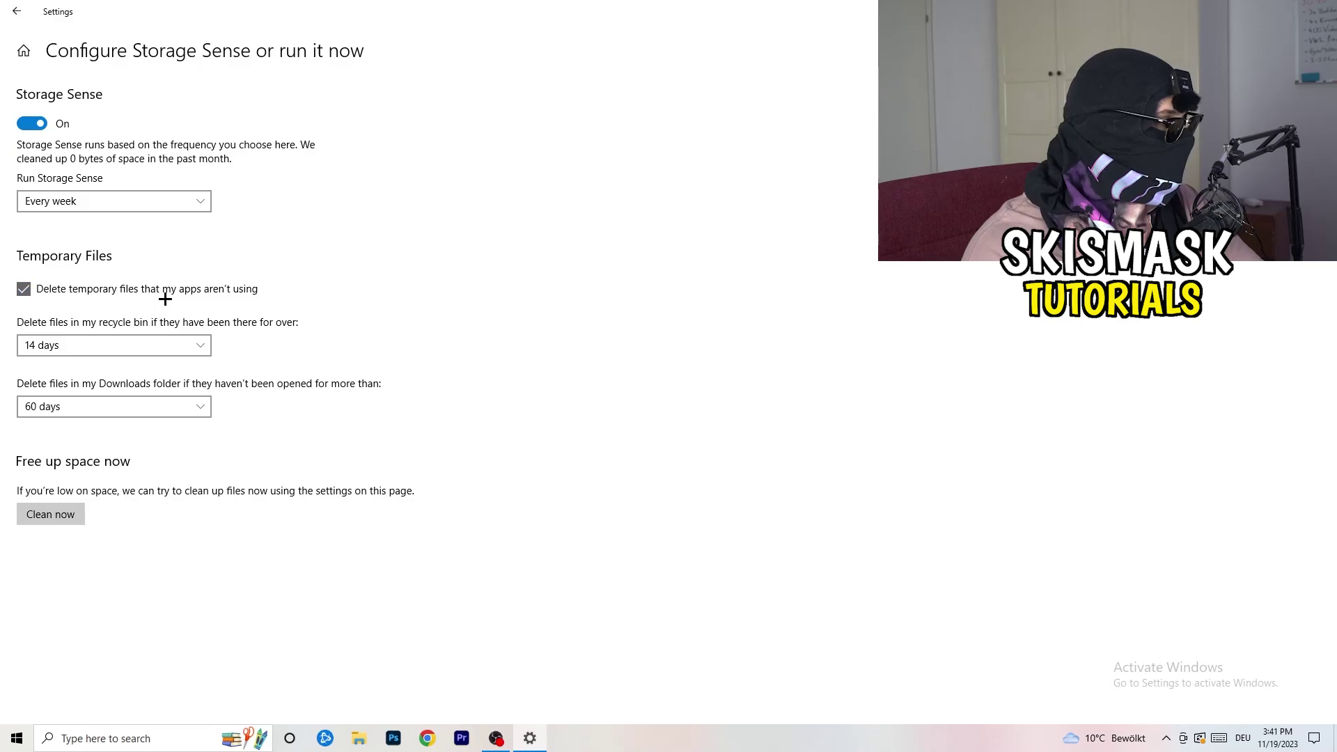
{"action": "left_click", "coordinate": [83, 340]}
{"action": "left_click", "coordinate": [266, 429]}
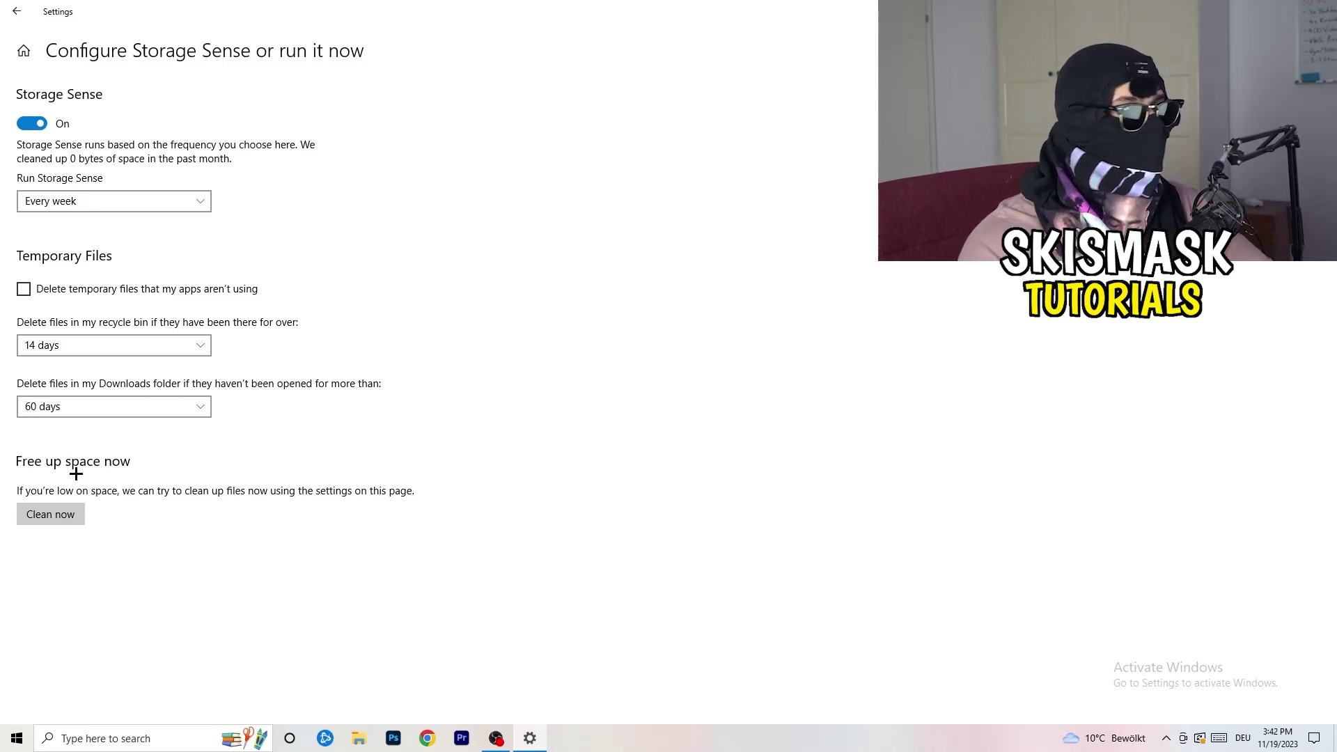
Review the available power plans reached from the Power & sleep settings, keeping Balanced (recommended), and close Power Options and Settings
{"action": "left_click", "coordinate": [2, 19]}
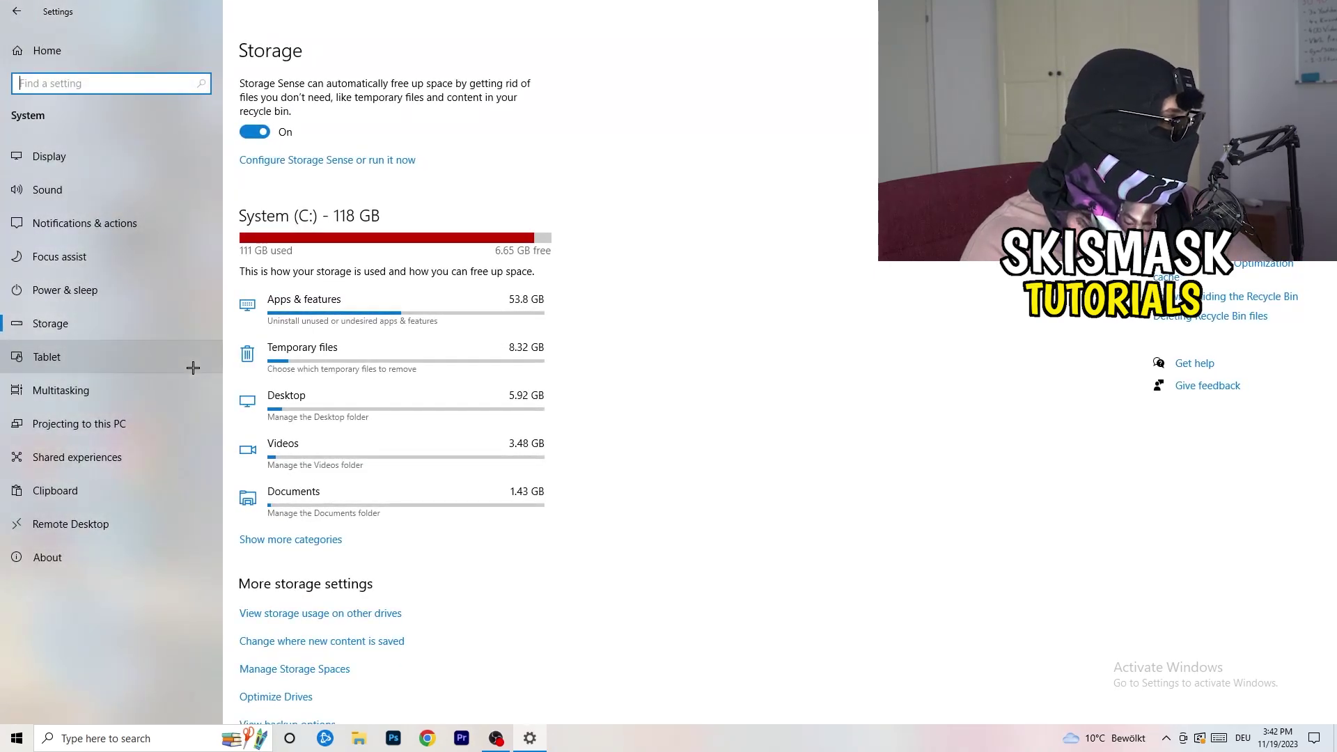
{"action": "left_click", "coordinate": [155, 301]}
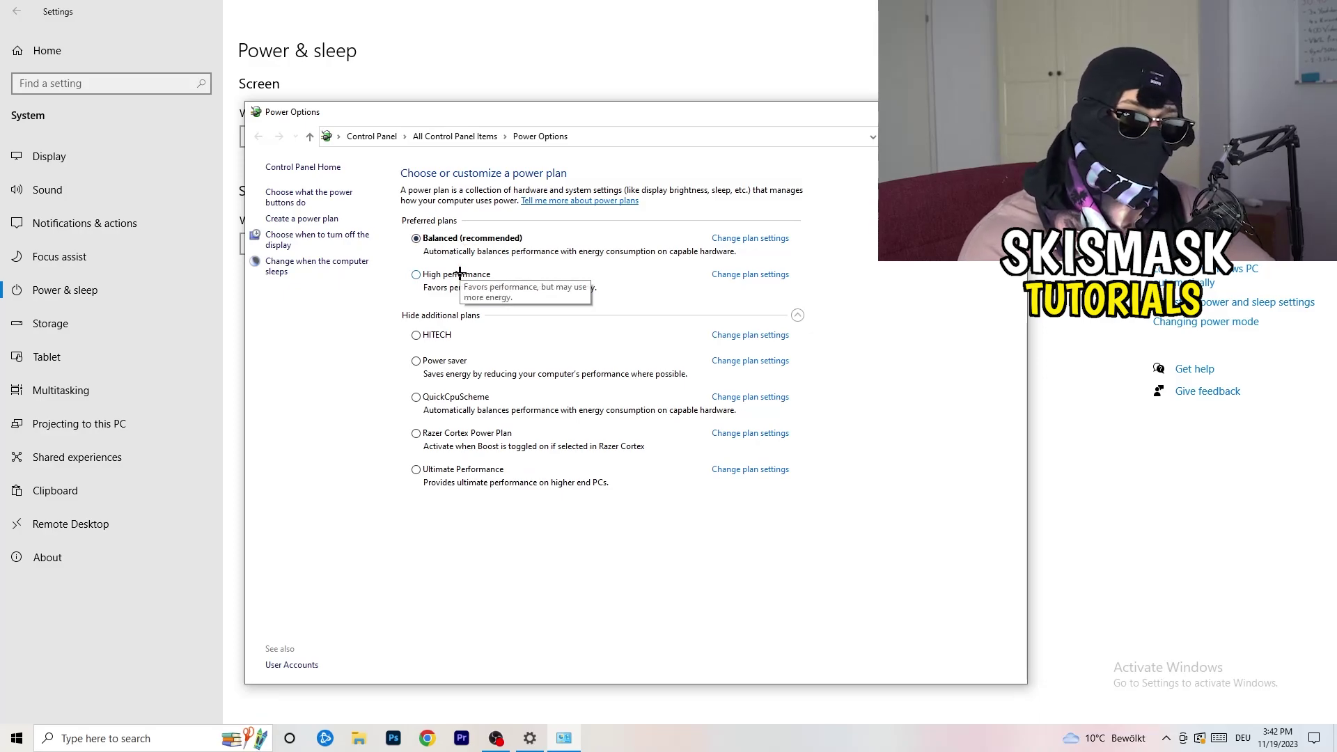
{"action": "left_click", "coordinate": [463, 317]}
{"action": "left_click", "coordinate": [799, 315]}
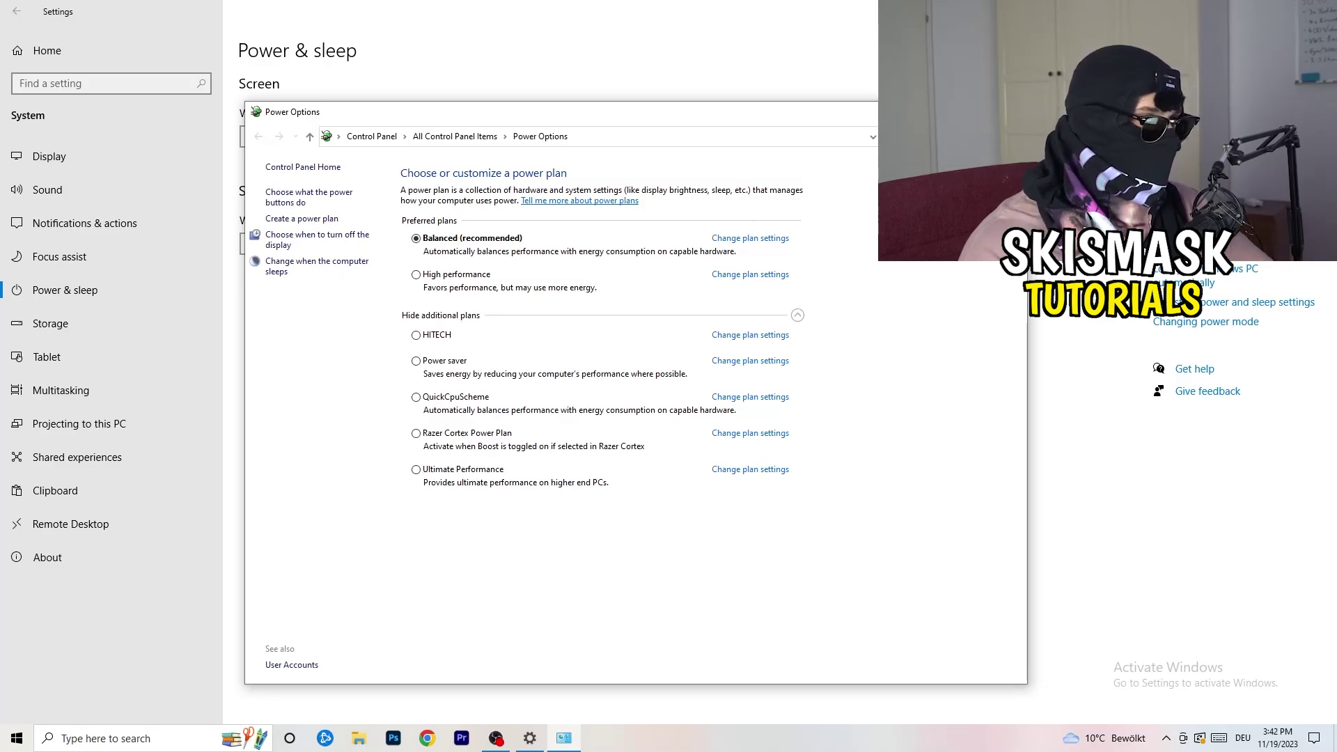
{"action": "key", "text": "alt+F4"}
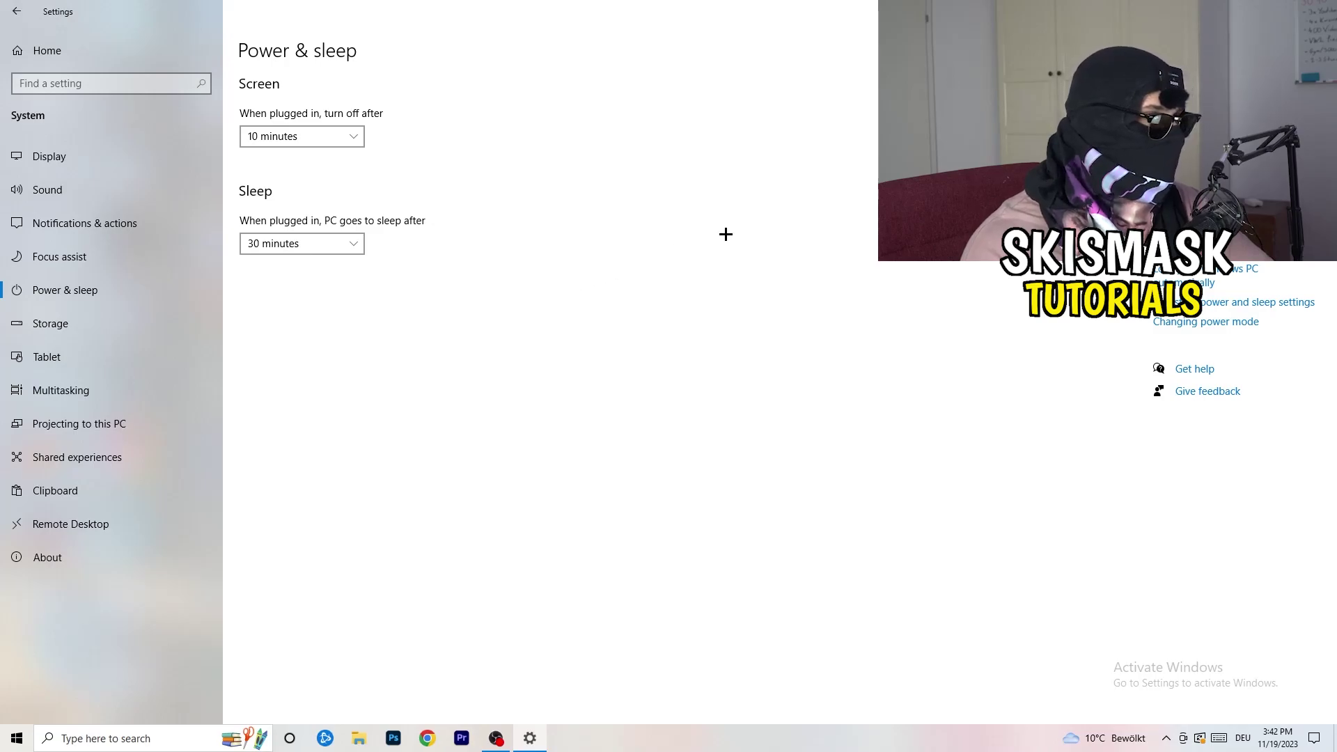
{"action": "key", "text": "alt+F4"}
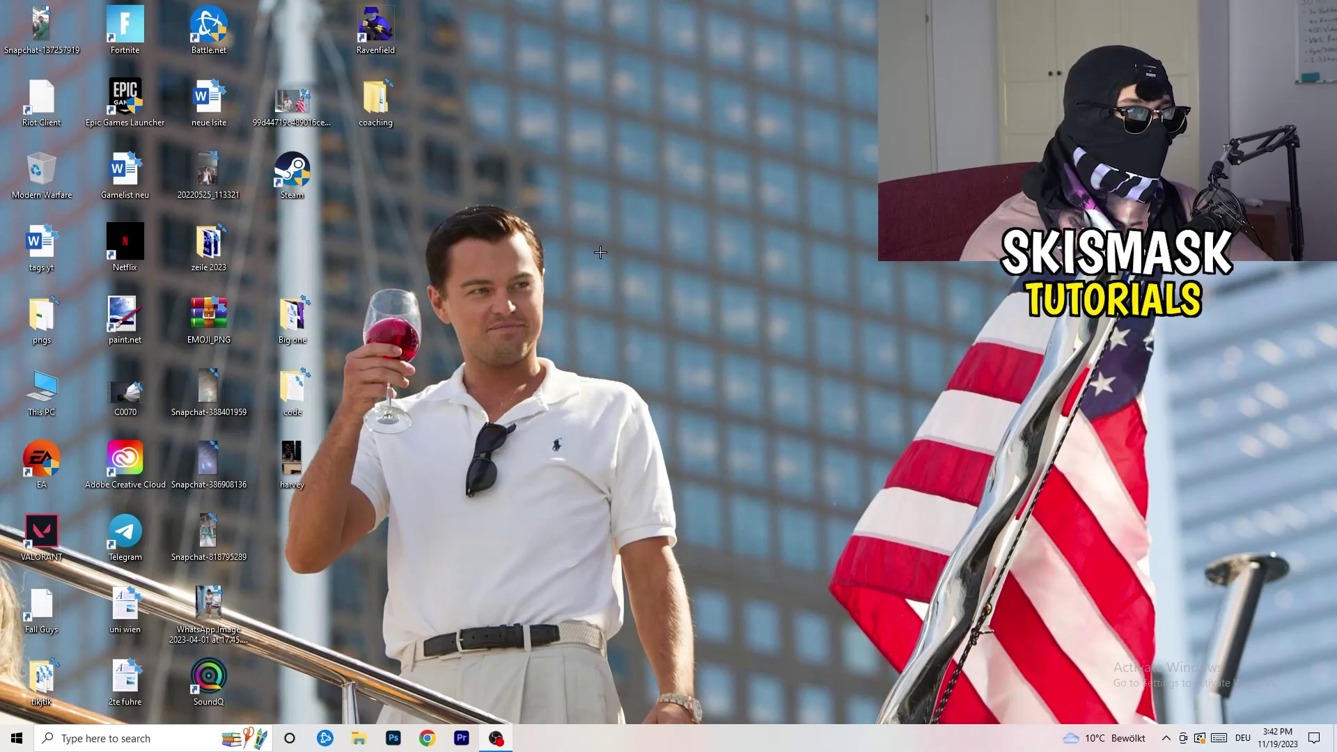
Move the Steam shortcut to an empty area of the desktop and open the compatibility settings in its properties
{"action": "left_click_drag", "start_coordinate": [293, 174], "coordinate": [711, 244]}
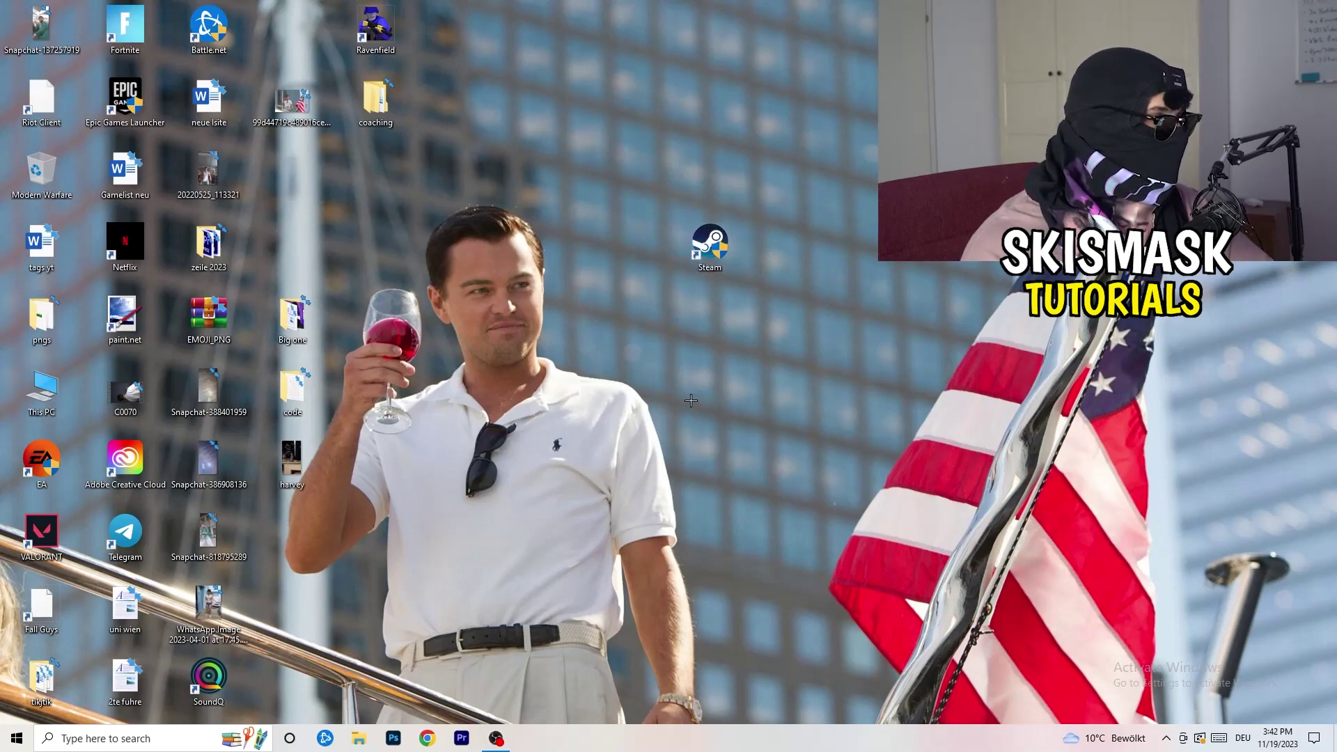
{"action": "right_click", "coordinate": [699, 249]}
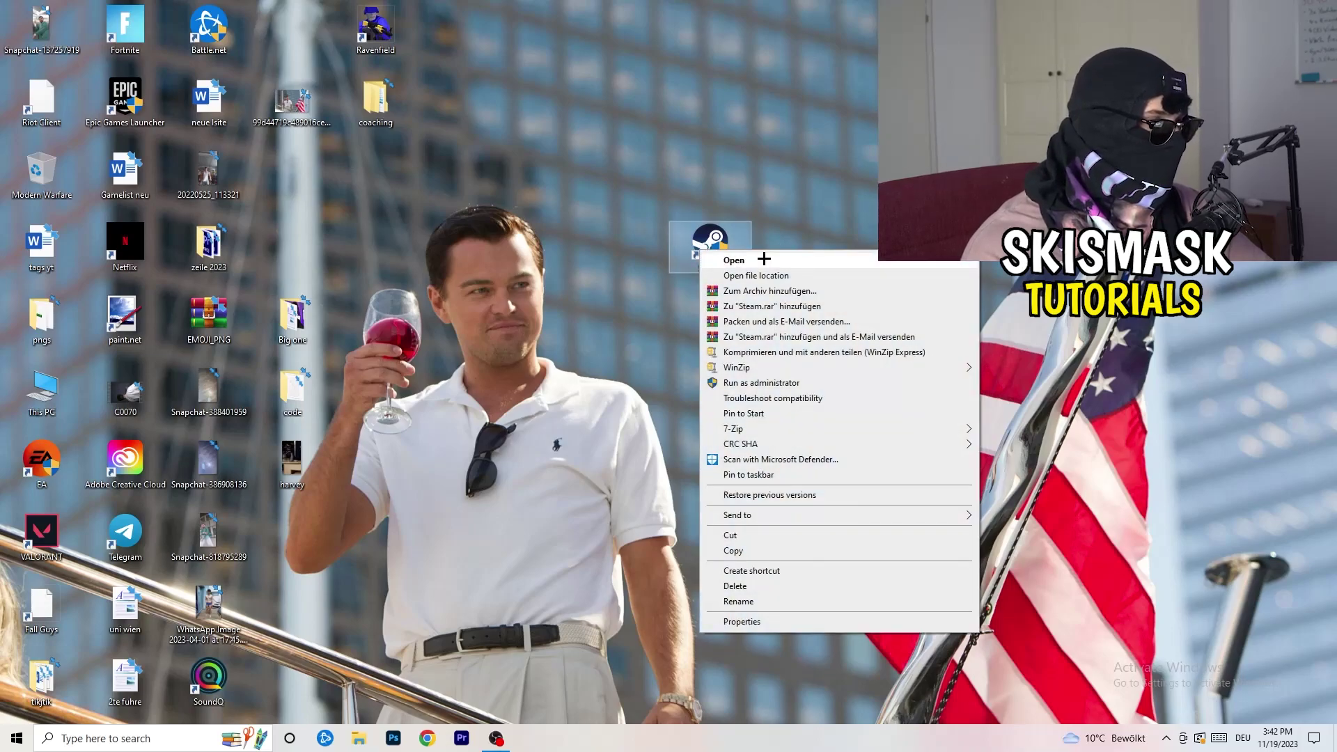
{"action": "left_click", "coordinate": [764, 621]}
{"action": "left_click_drag", "start_coordinate": [779, 253], "coordinate": [646, 195]}
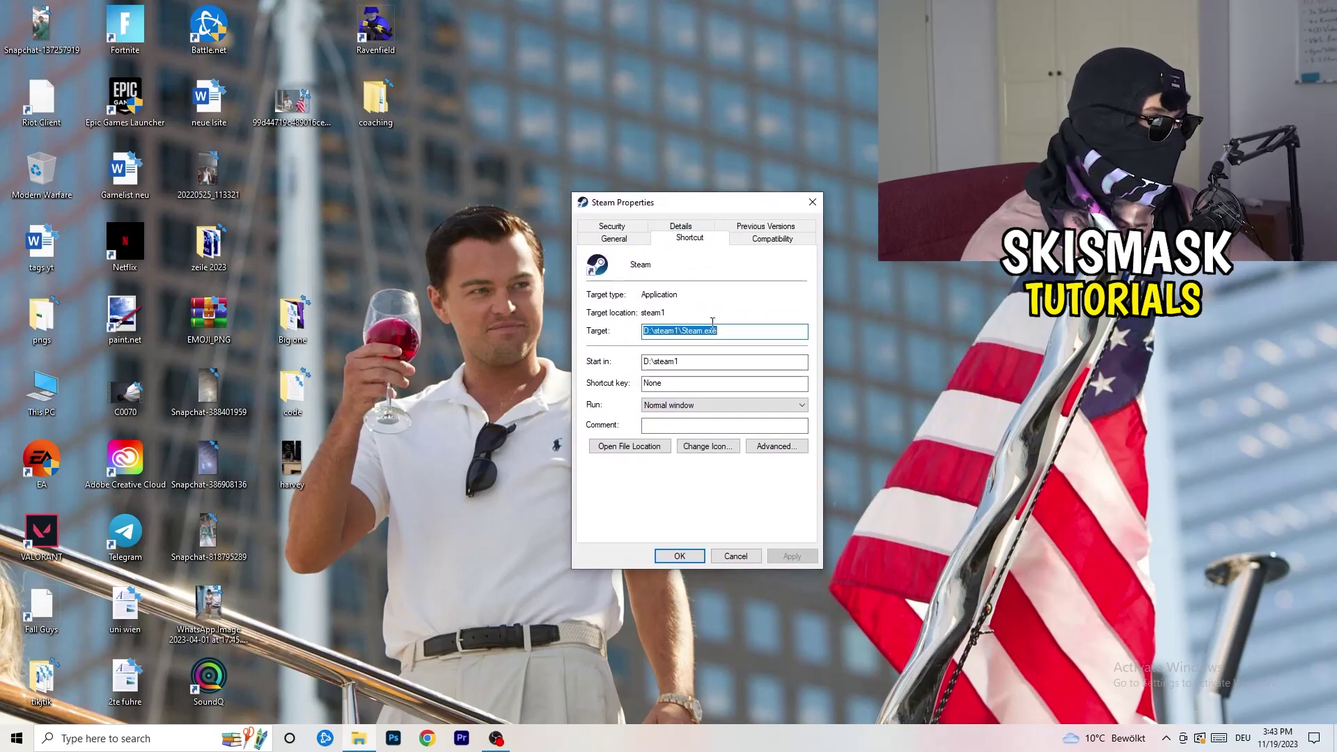
{"action": "left_click", "coordinate": [789, 241]}
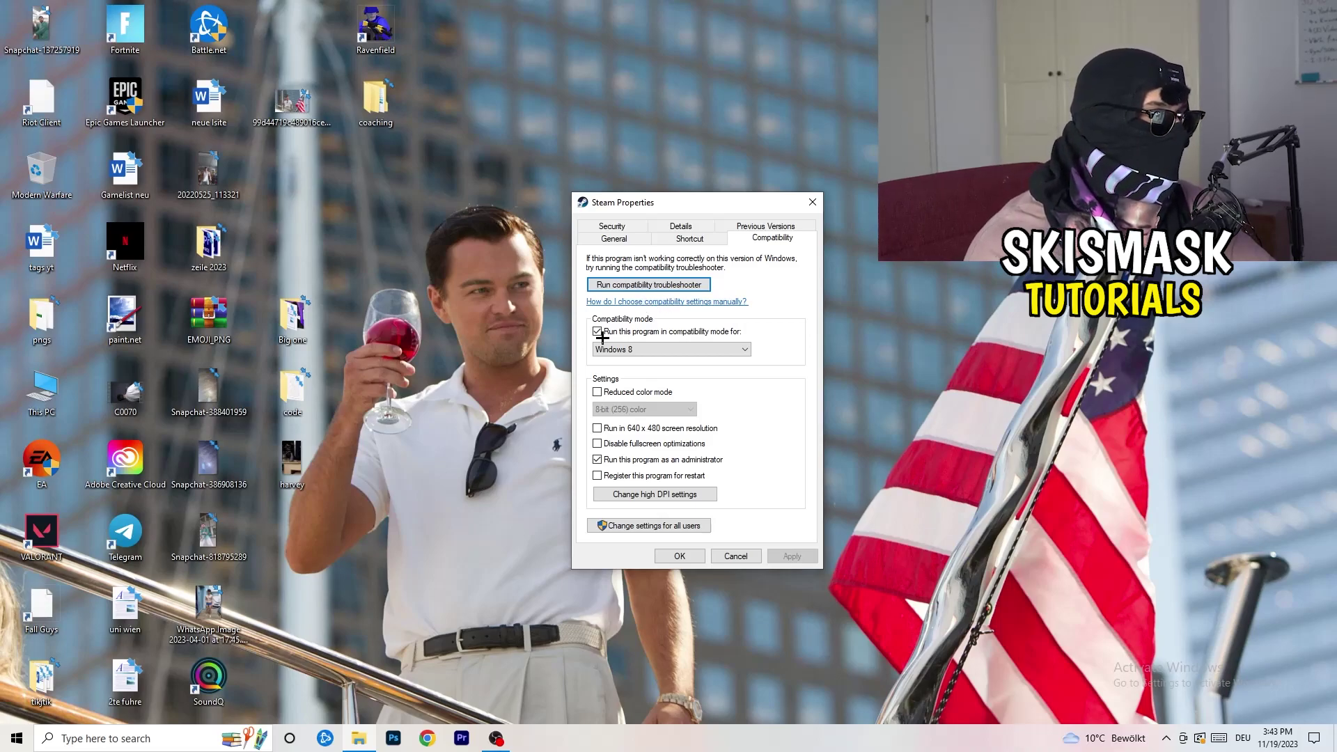
Set the Steam shortcut to run in compatibility mode for Windows 8, apply the settings and close its properties
{"action": "left_click", "coordinate": [654, 331]}
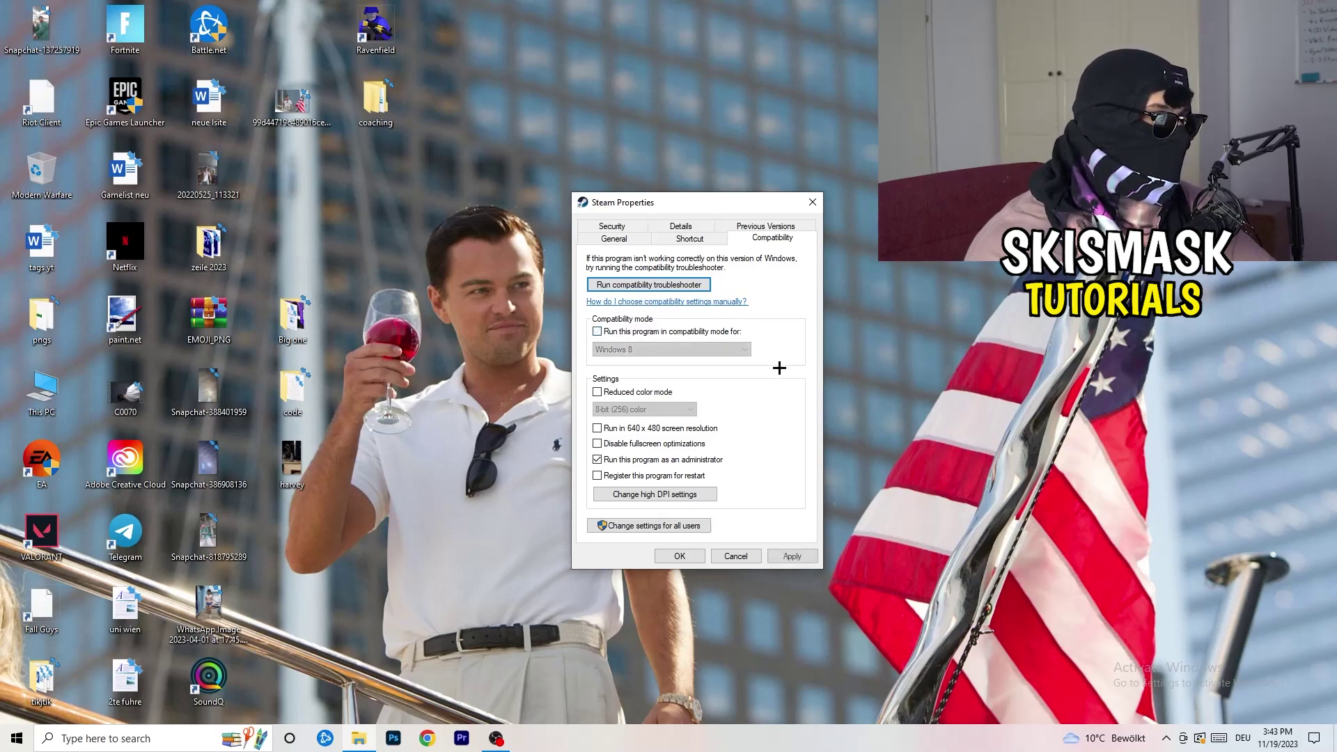
{"action": "left_click", "coordinate": [598, 331]}
{"action": "left_click", "coordinate": [656, 350]}
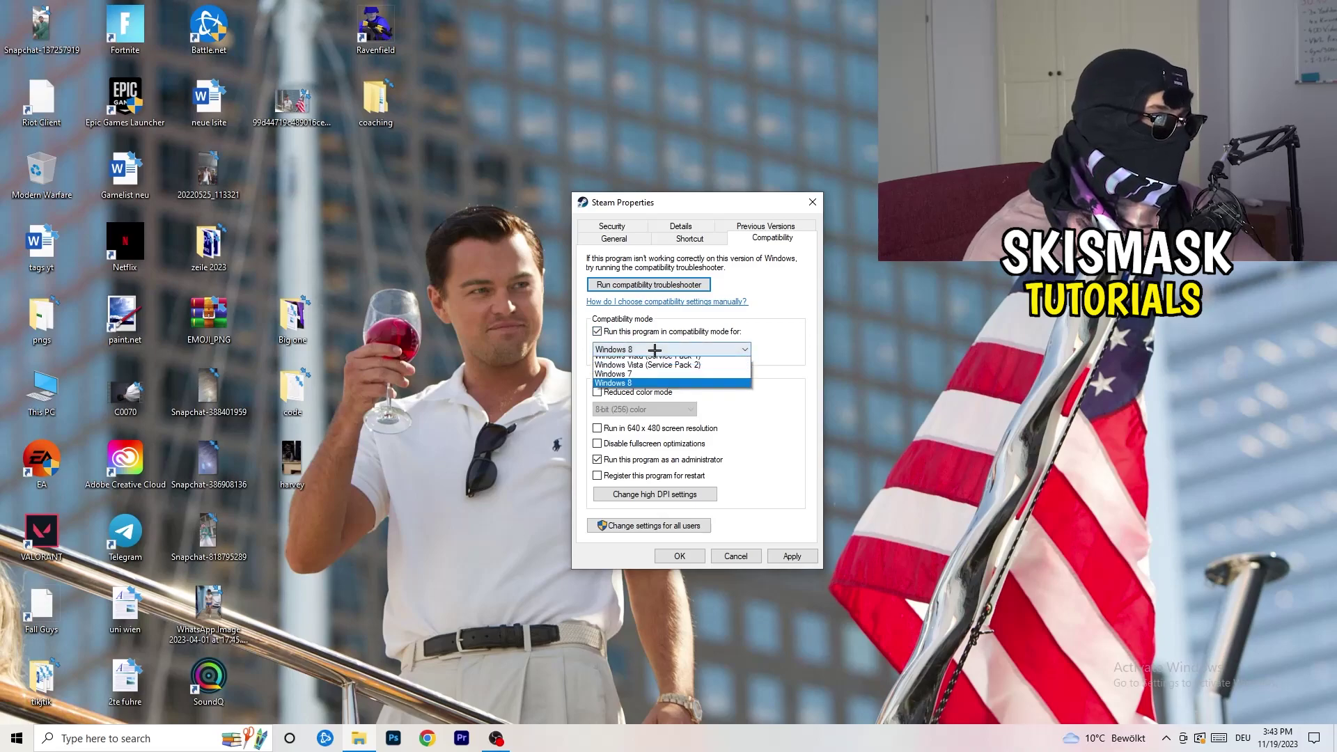
{"action": "left_click", "coordinate": [791, 369]}
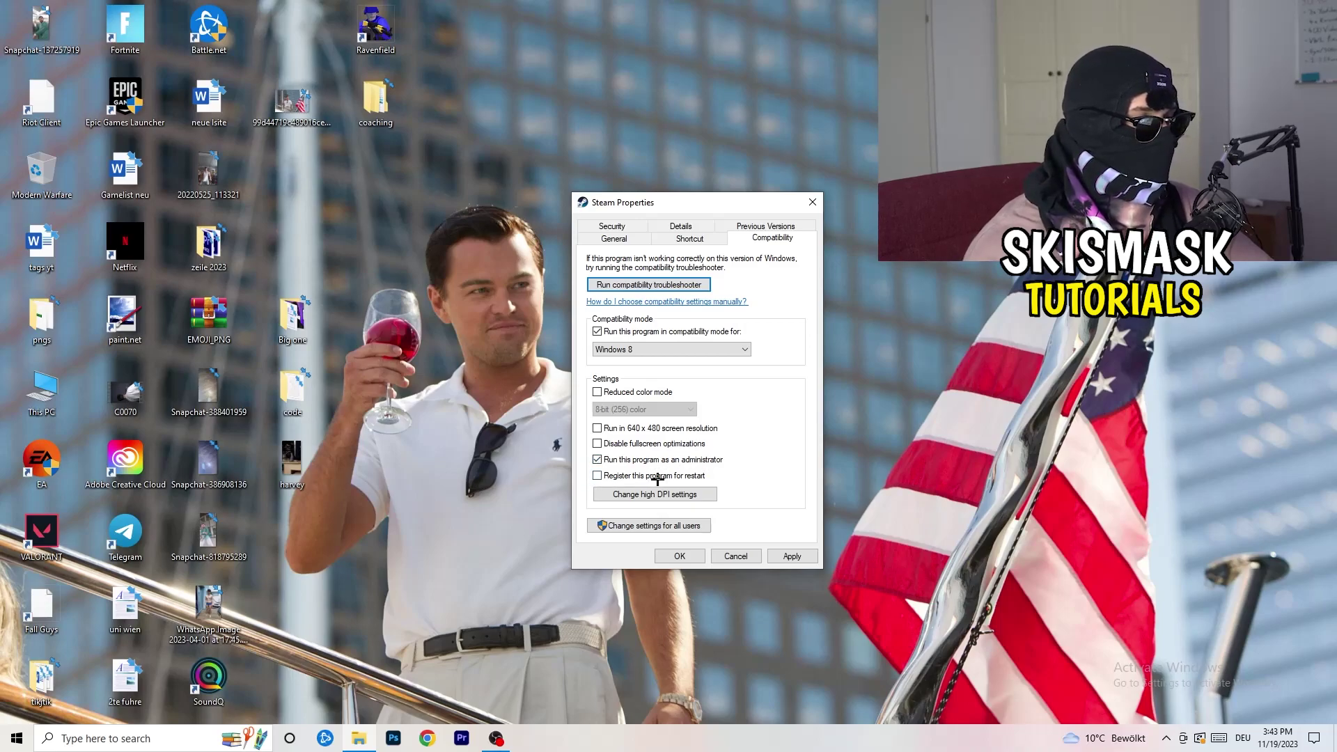
{"action": "left_click", "coordinate": [791, 555]}
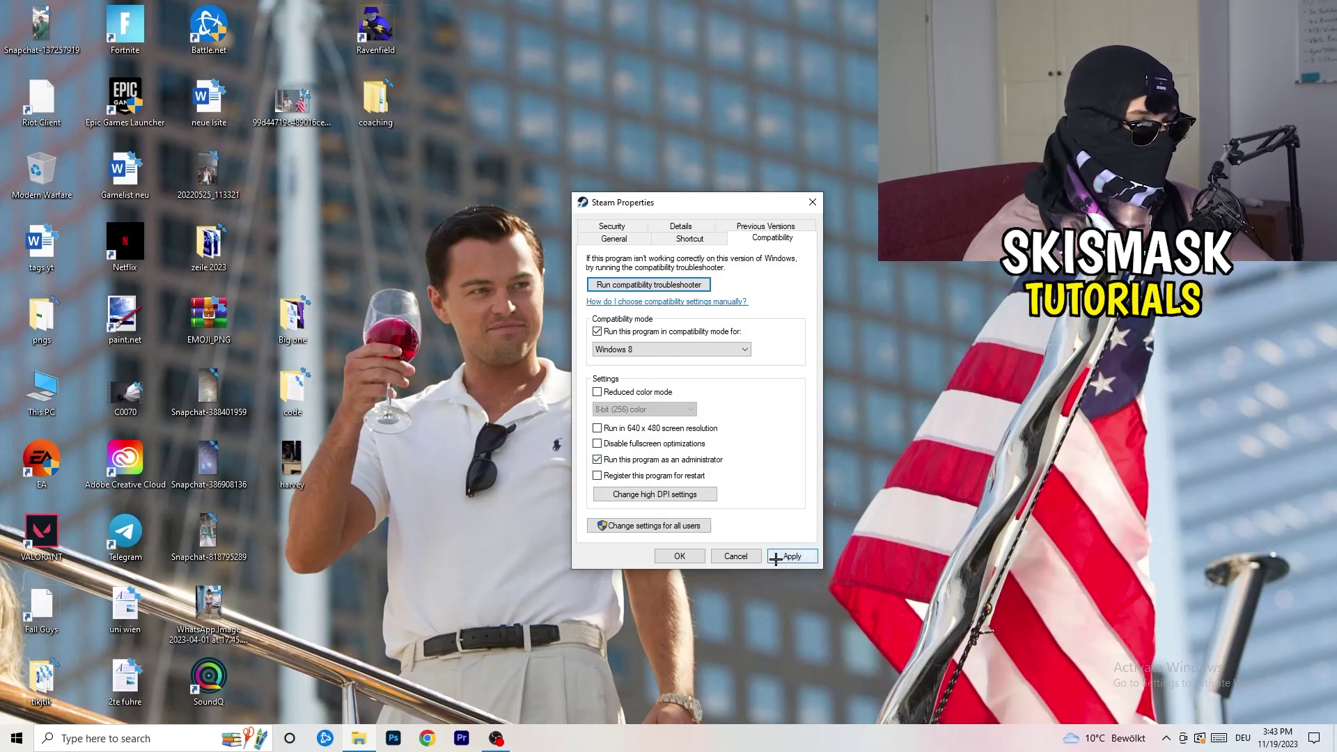
{"action": "left_click", "coordinate": [680, 556]}
Return the Steam shortcut to its original place among the desktop icons, above the Big one folder
{"action": "left_click_drag", "start_coordinate": [702, 236], "coordinate": [814, 262]}
{"action": "left_click_drag", "start_coordinate": [871, 193], "coordinate": [826, 254]}
{"action": "left_click", "coordinate": [810, 427]}
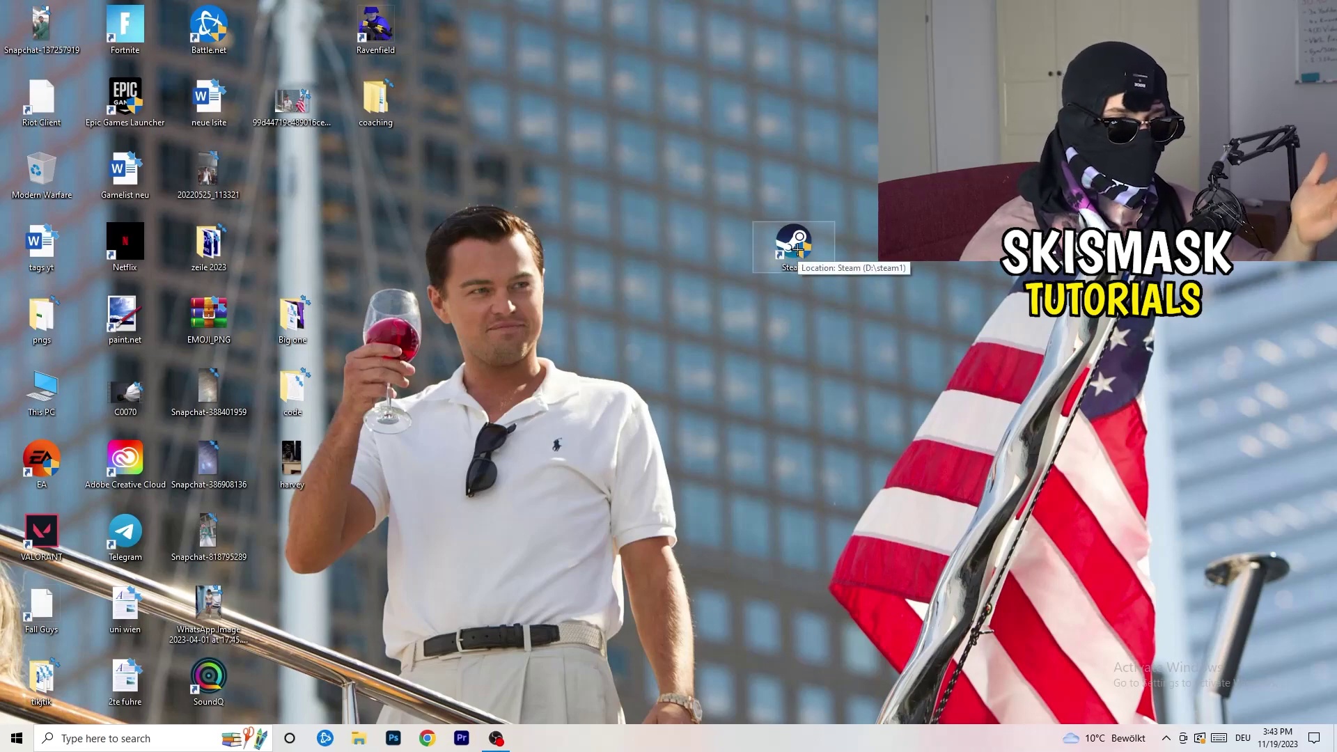
{"action": "right_click", "coordinate": [792, 243]}
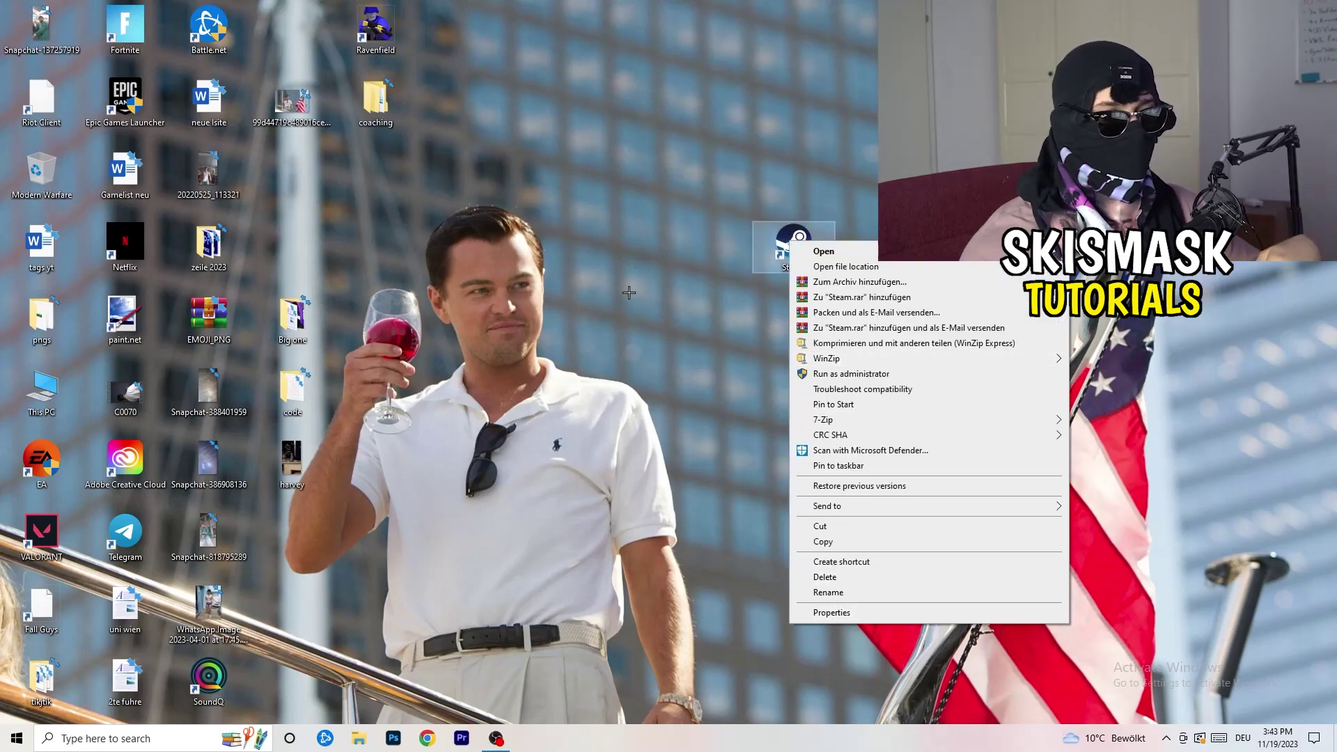
{"action": "left_click", "coordinate": [702, 392]}
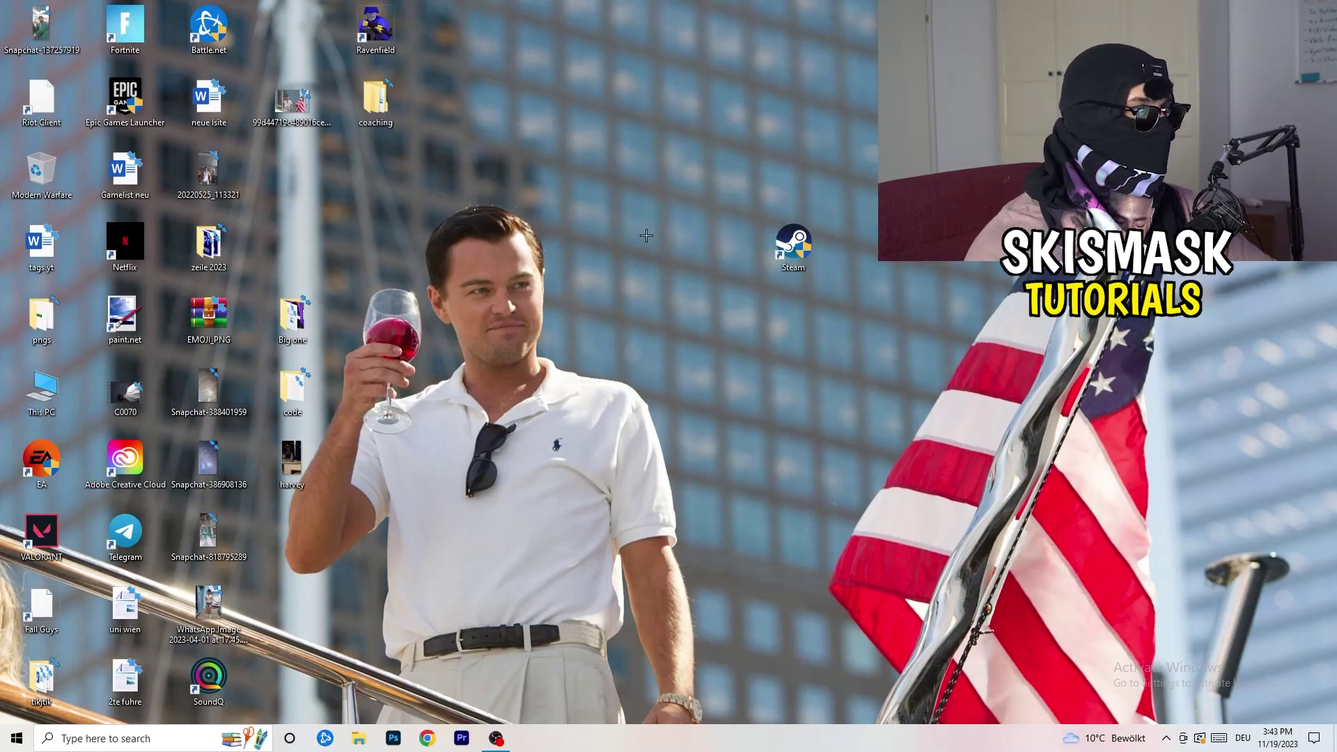
{"action": "left_click_drag", "start_coordinate": [794, 244], "coordinate": [293, 174]}
{"action": "left_click", "coordinate": [545, 159]}
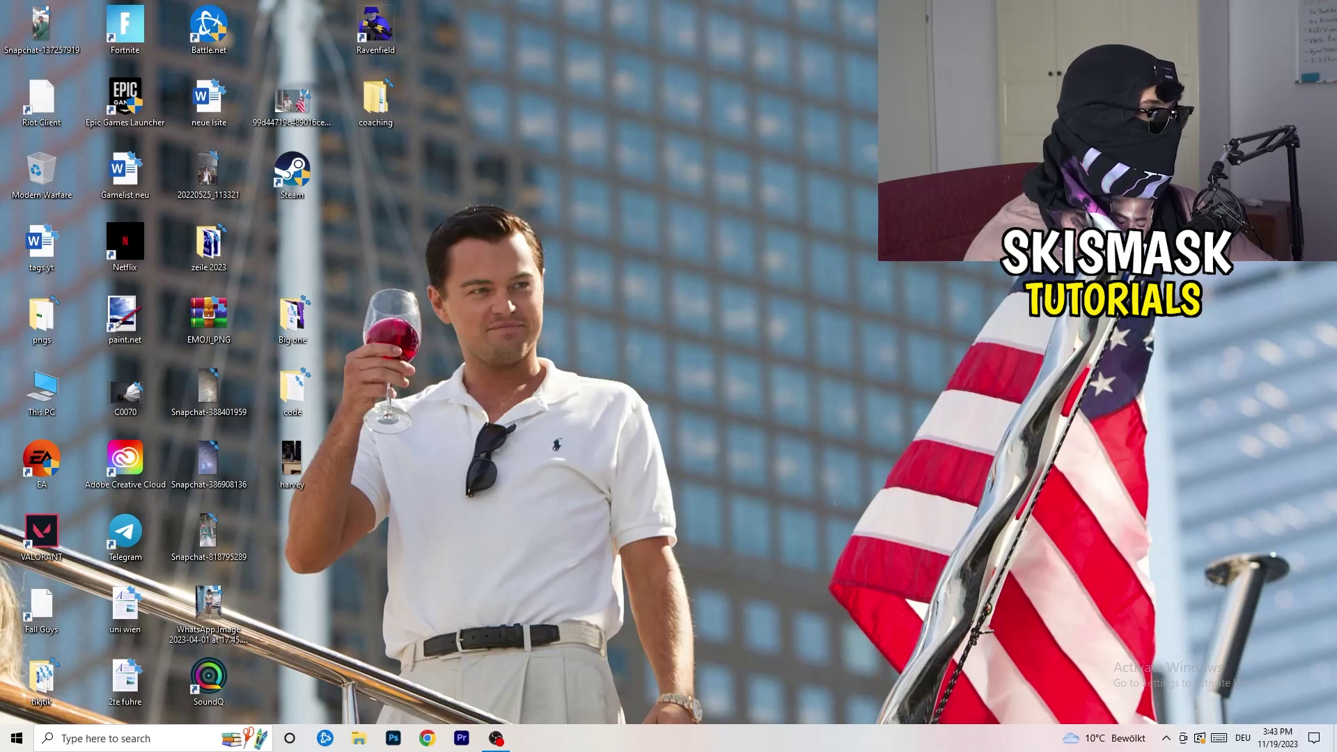
Open the Gaming category of Windows Settings and check the Xbox Game Bar options
{"action": "left_click", "coordinate": [16, 738]}
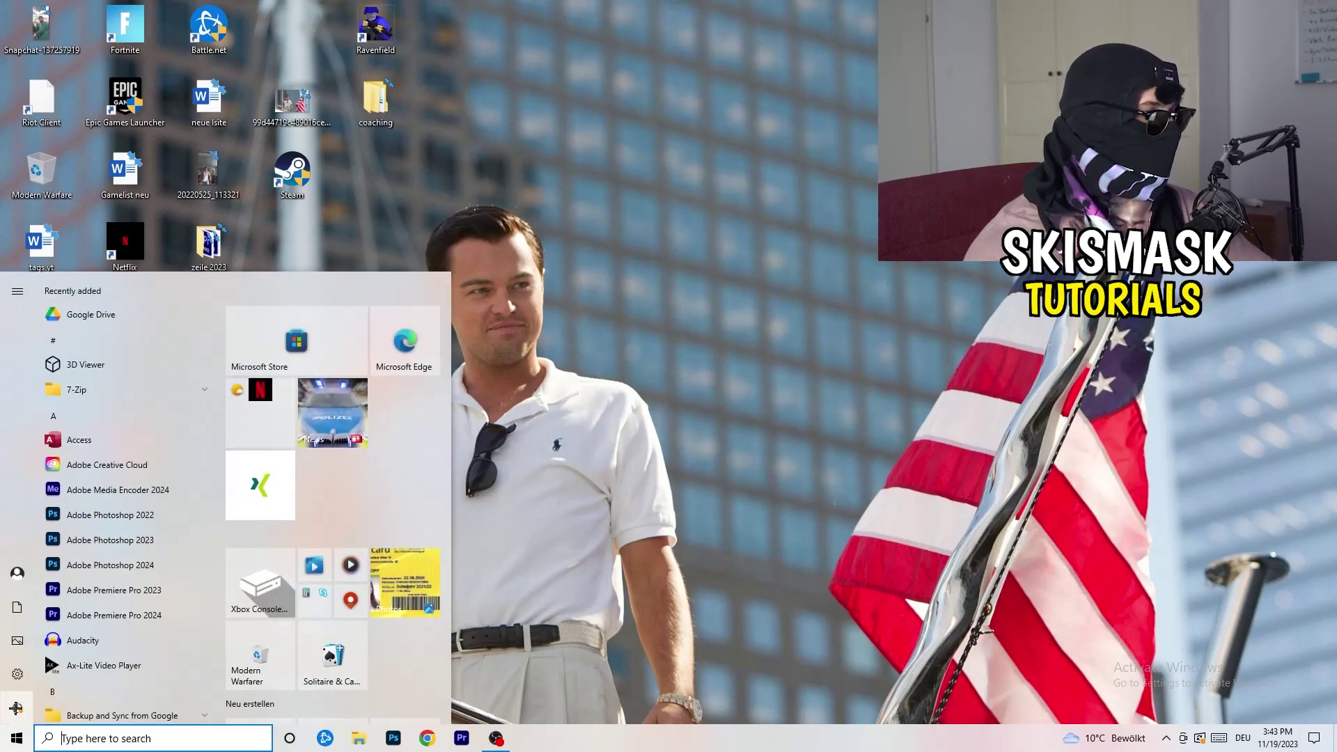
{"action": "left_click", "coordinate": [17, 675]}
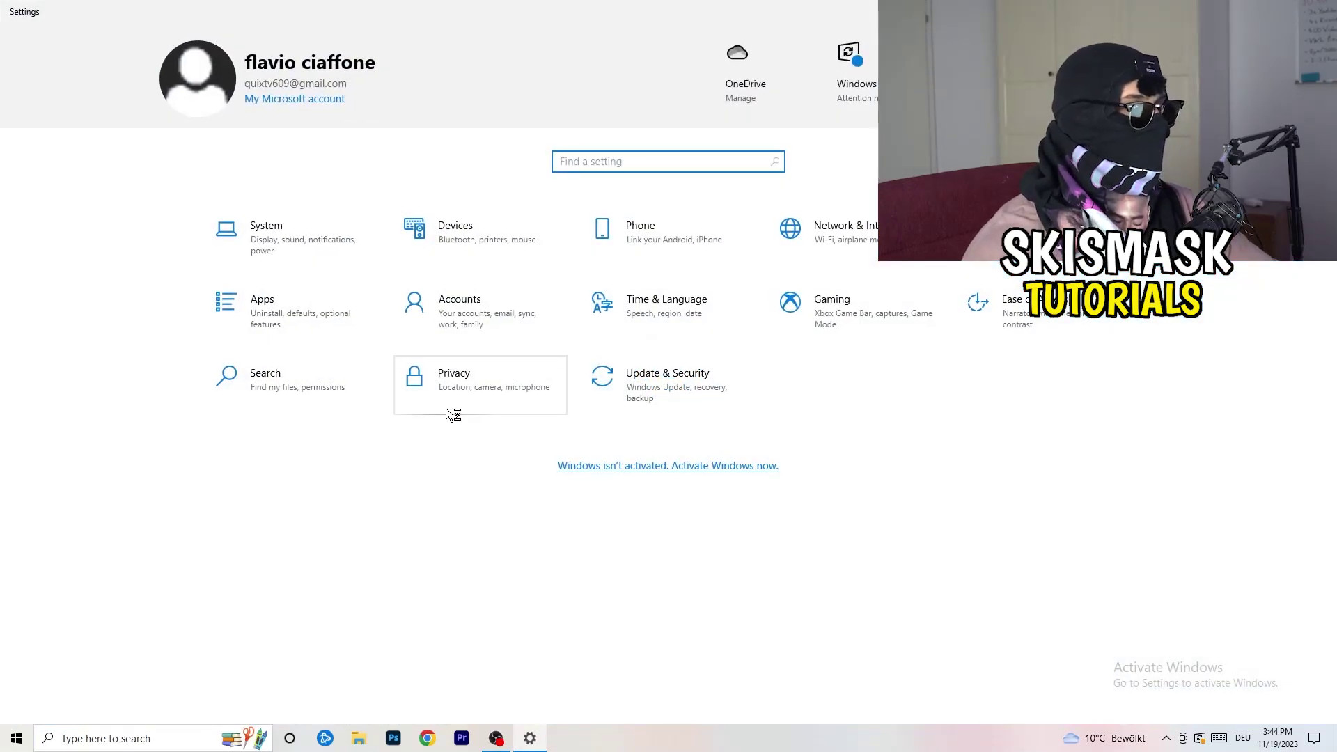
{"action": "left_click", "coordinate": [785, 302]}
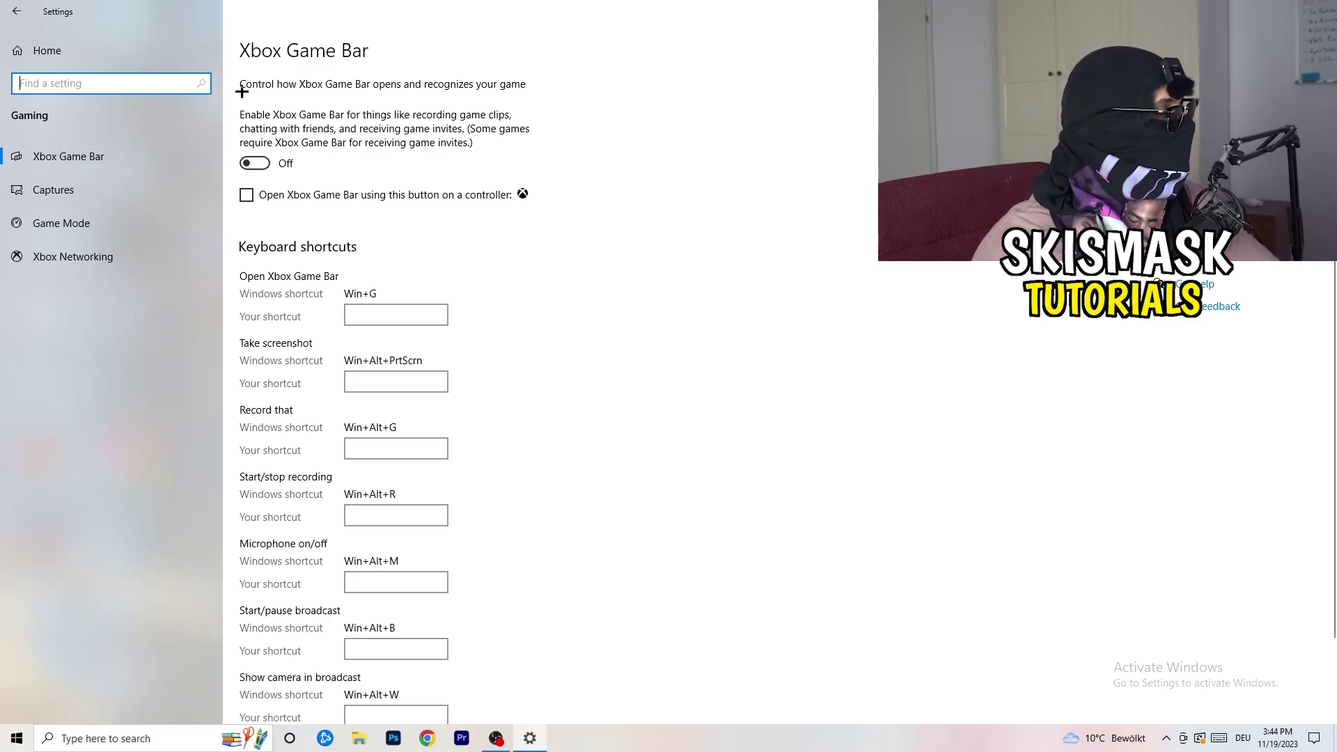
Check the background recording, audio and video options in Captures and the Game Mode setting, and close Settings
{"action": "left_click", "coordinate": [132, 198]}
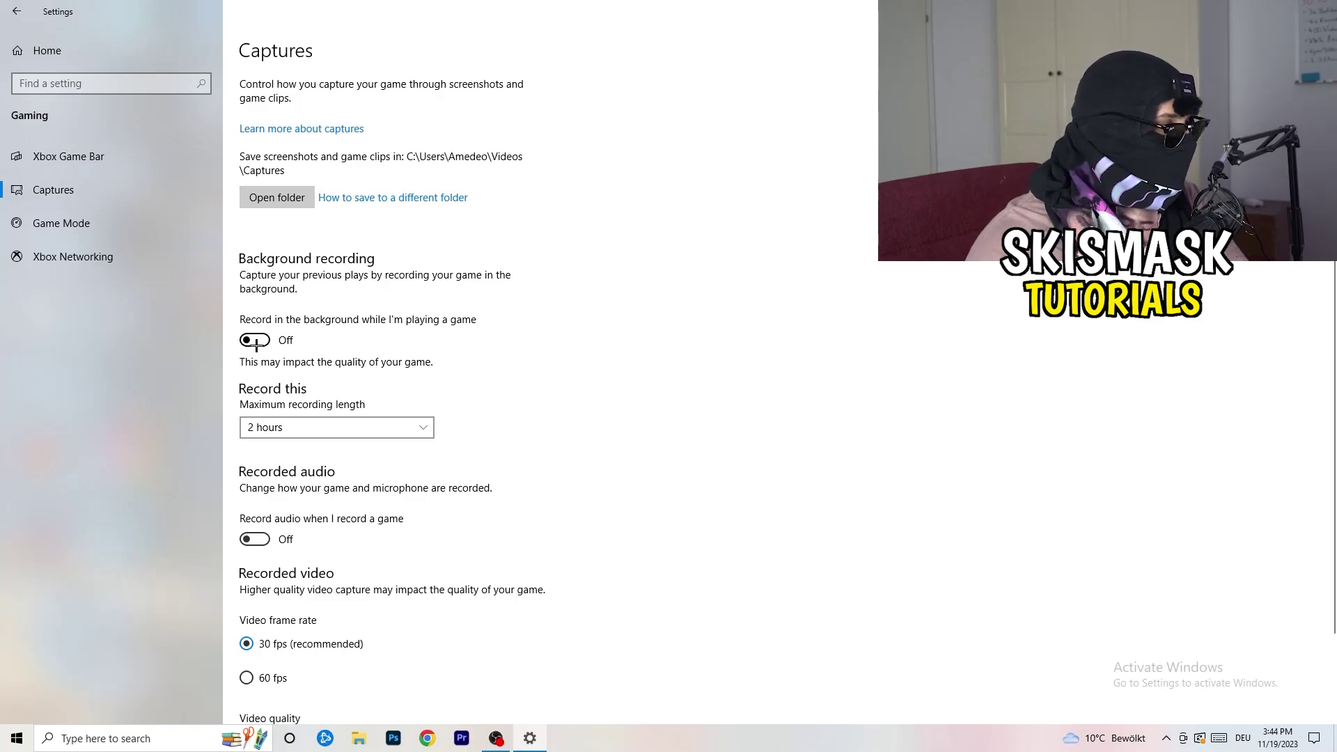
{"action": "scroll", "coordinate": [447, 468], "scroll_direction": "down", "scroll_amount": 2}
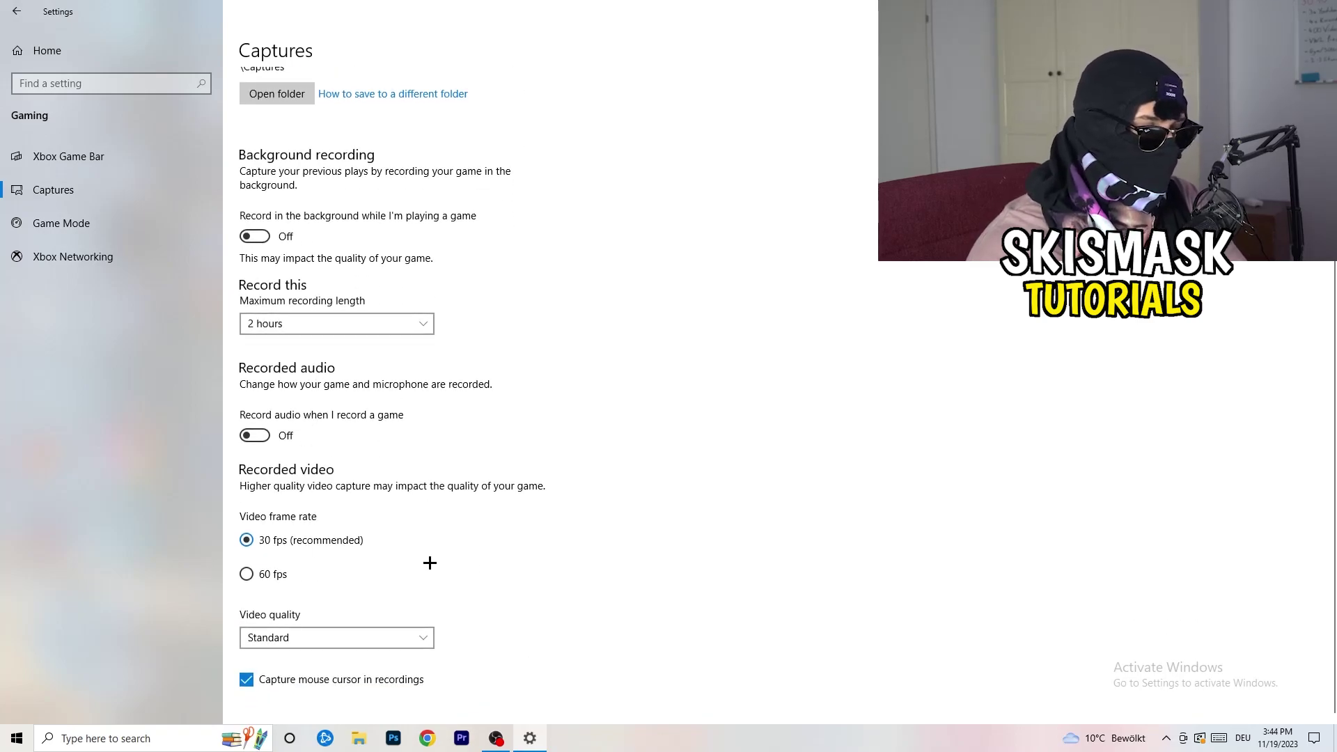
{"action": "scroll", "coordinate": [429, 563], "scroll_direction": "up", "scroll_amount": 2}
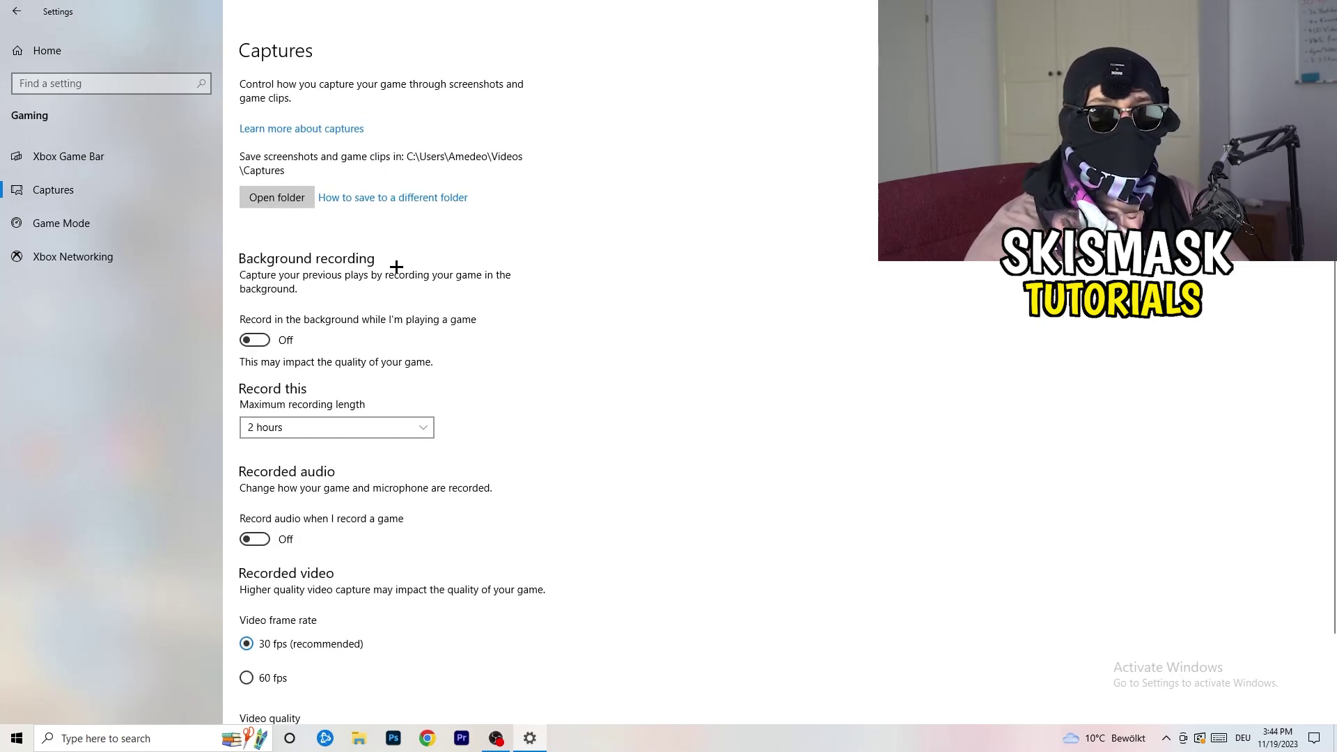
{"action": "left_click", "coordinate": [61, 223]}
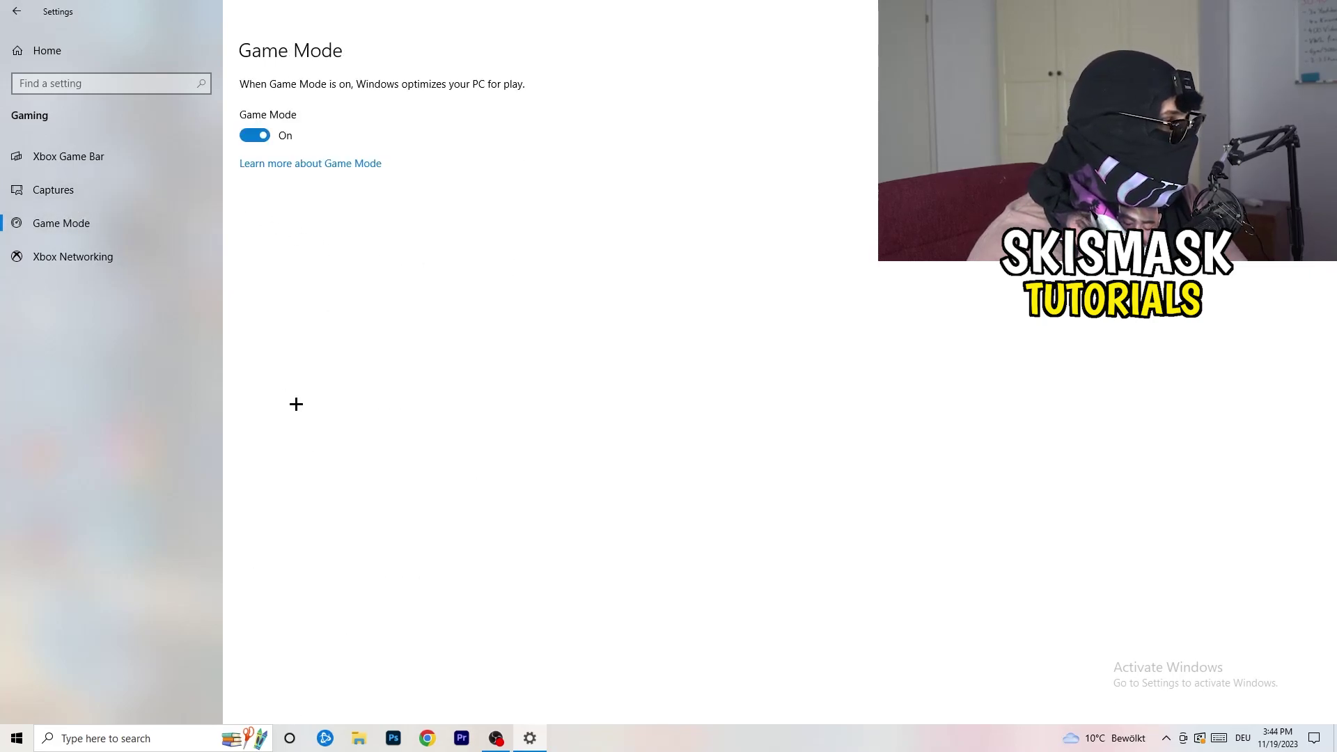
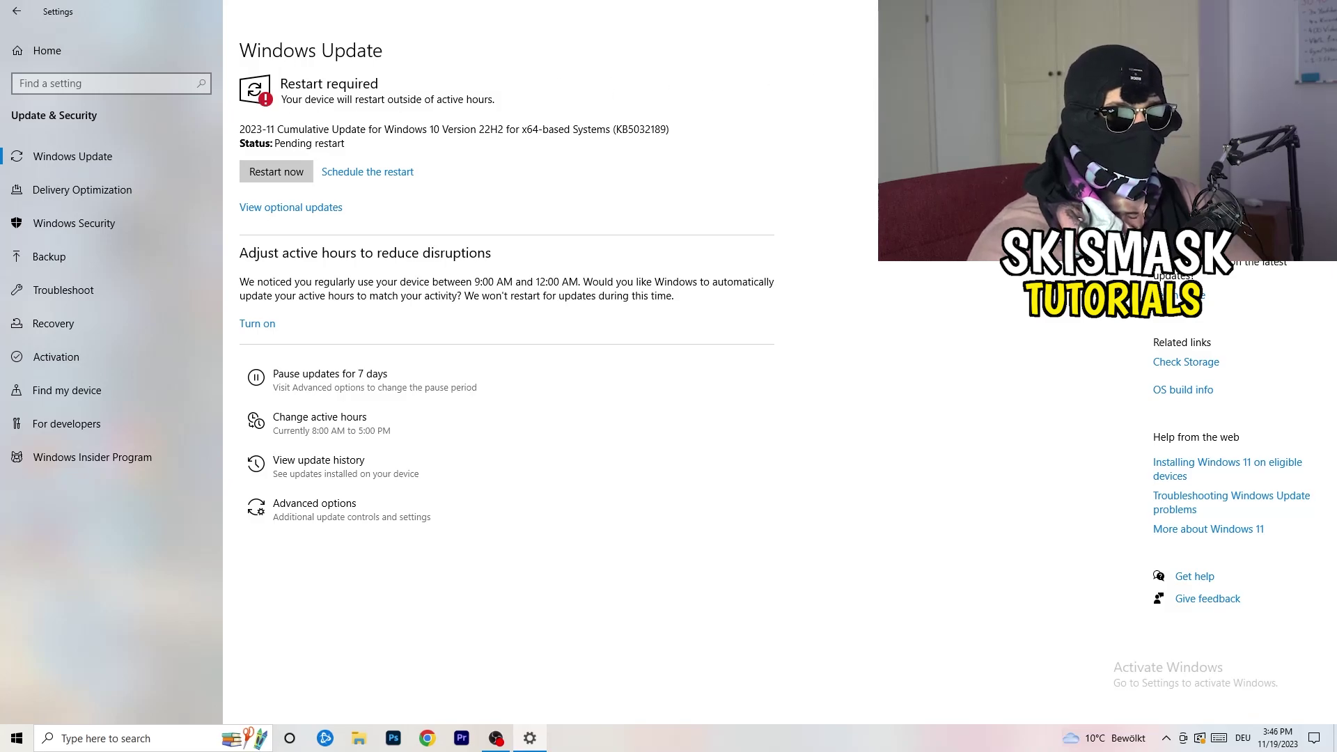
{"action": "left_click", "coordinate": [1320, 12]}
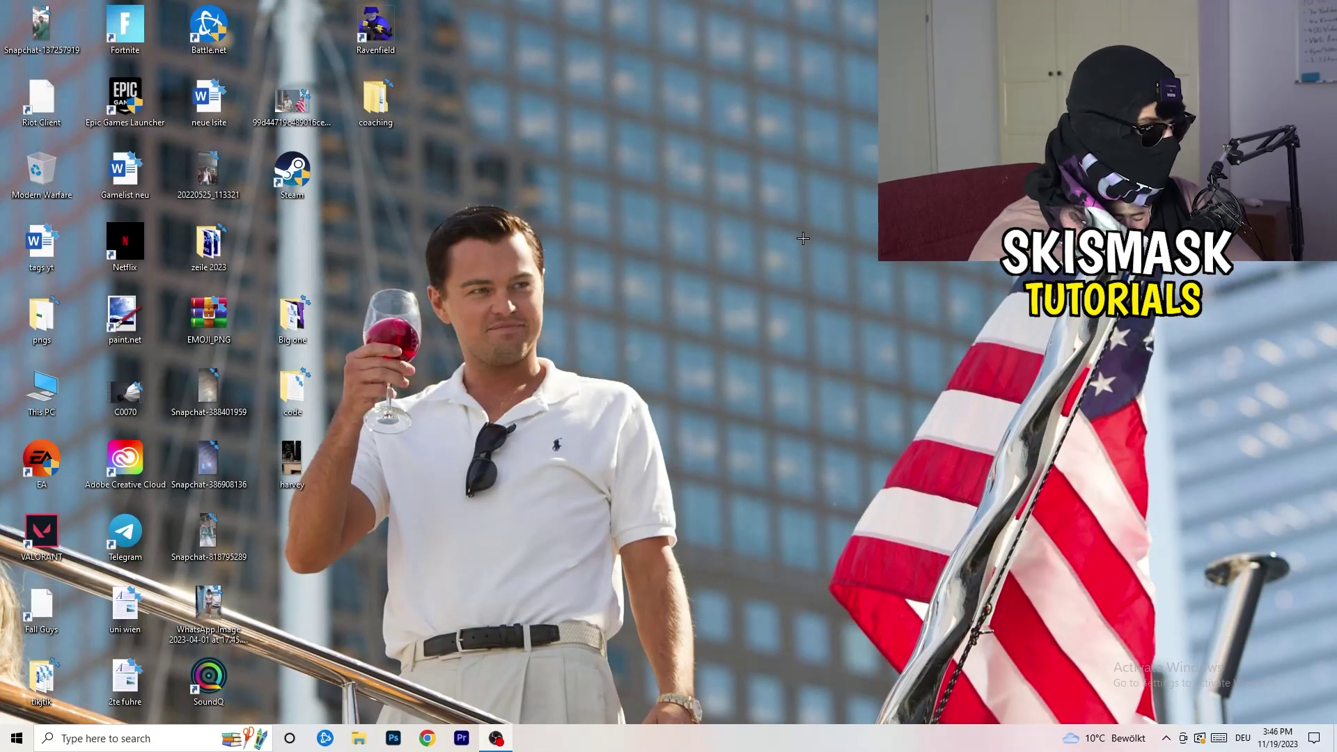